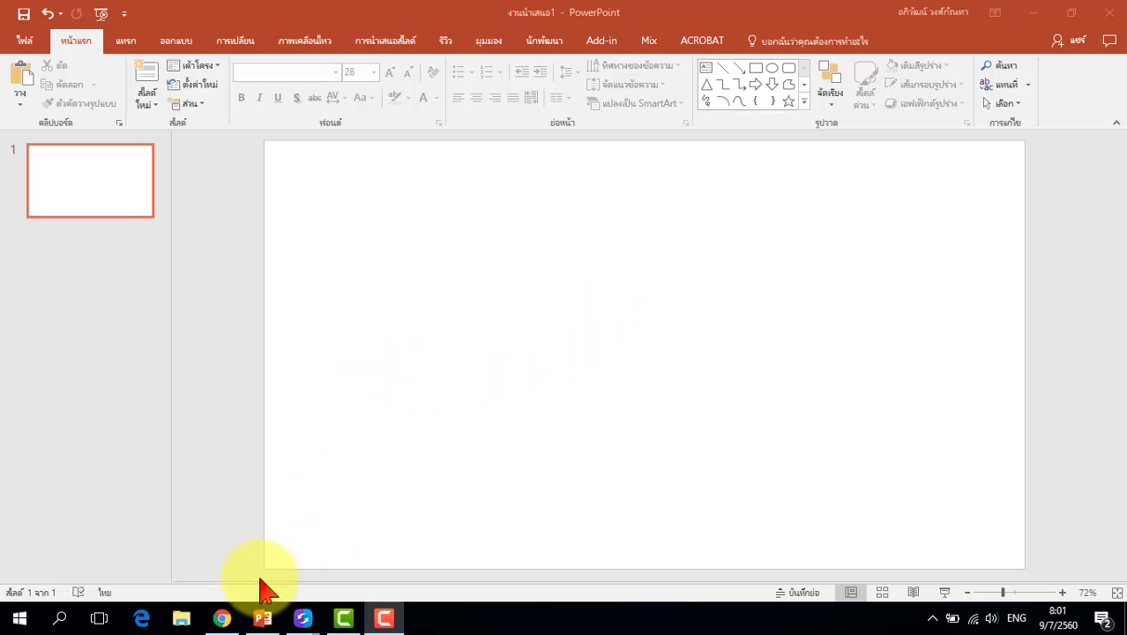
In Chrome, search Google for 'butterfly animated gif' and show the image results.
click(225, 618)
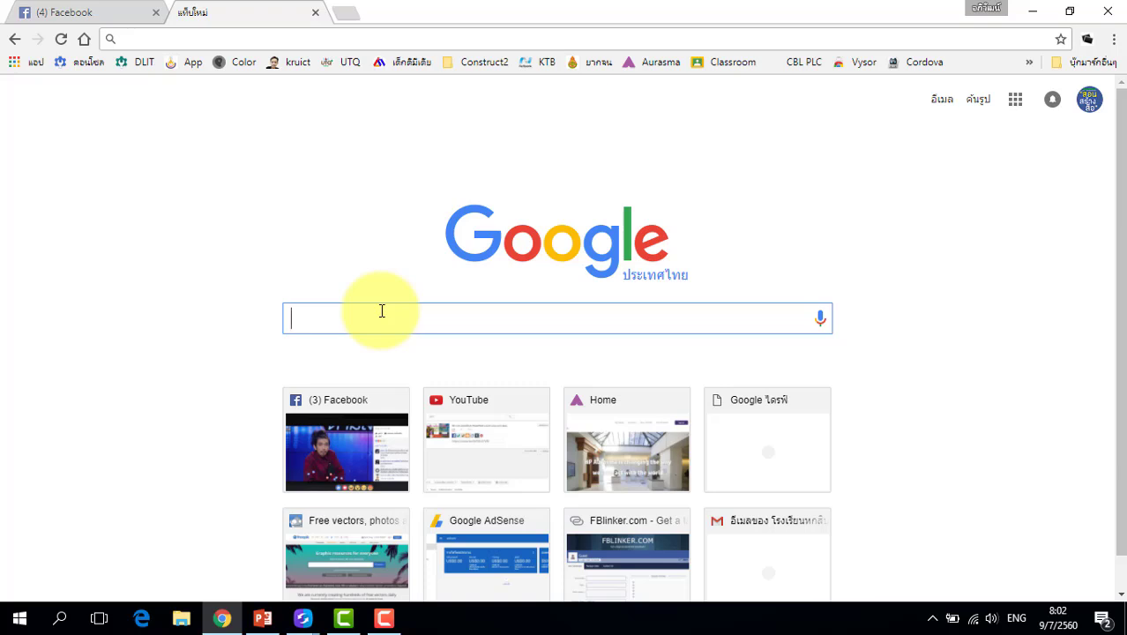
text(butterfly)
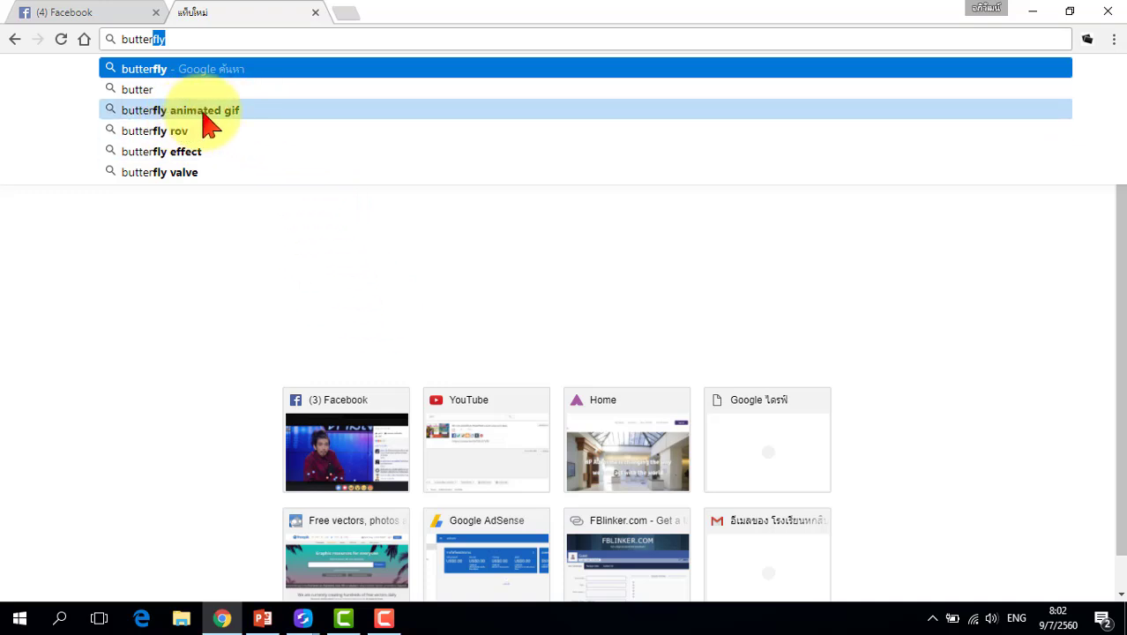
click(236, 123)
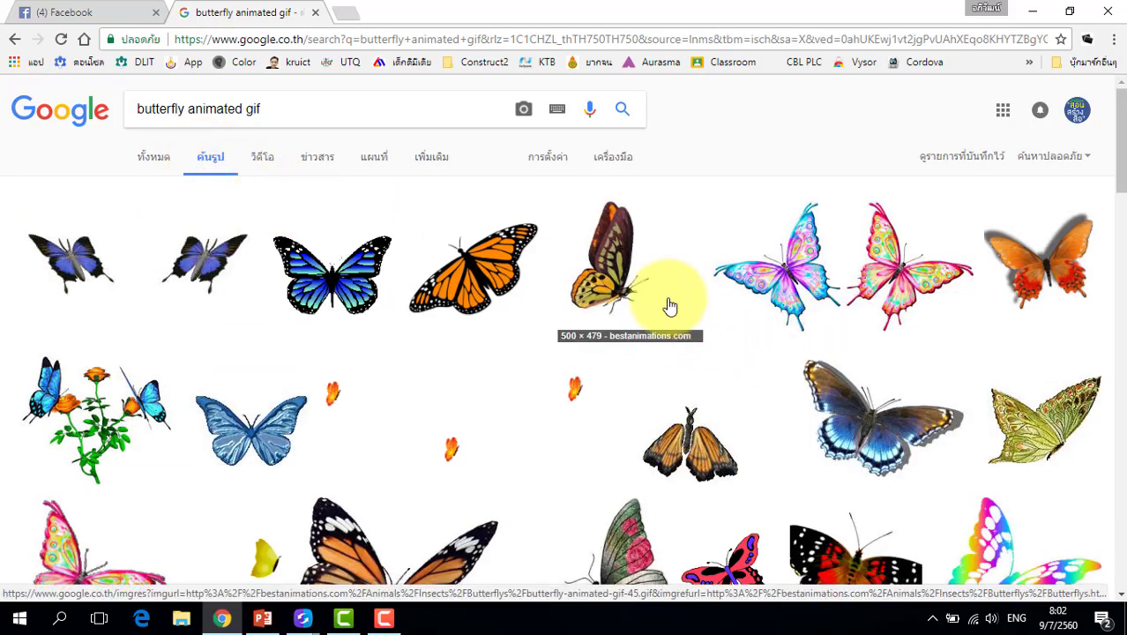
click(618, 278)
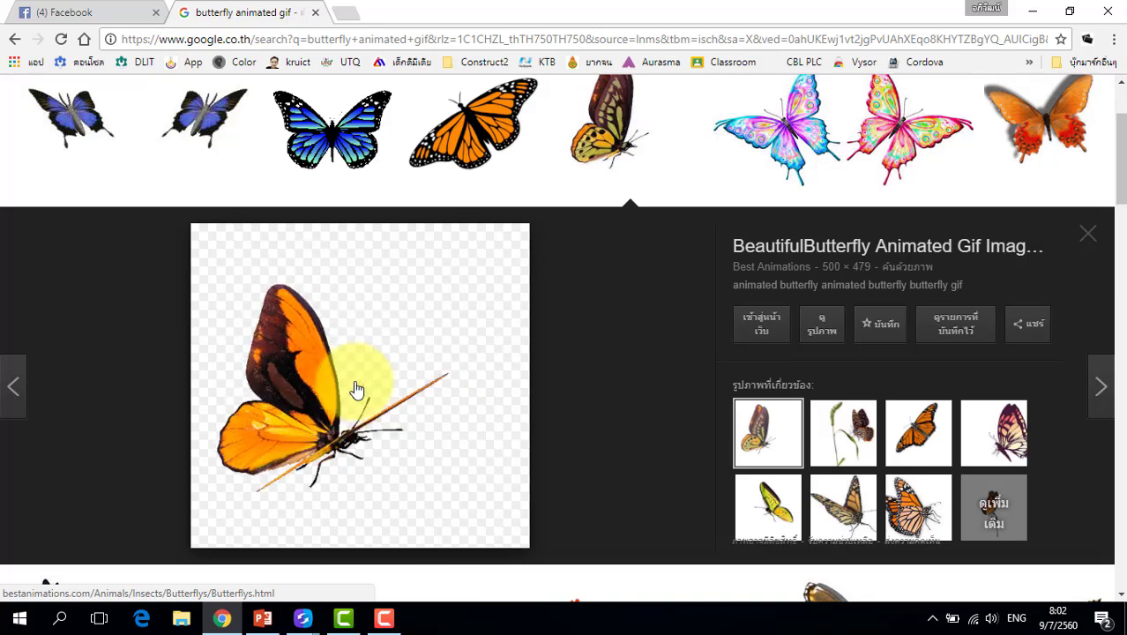
right_click(345, 328)
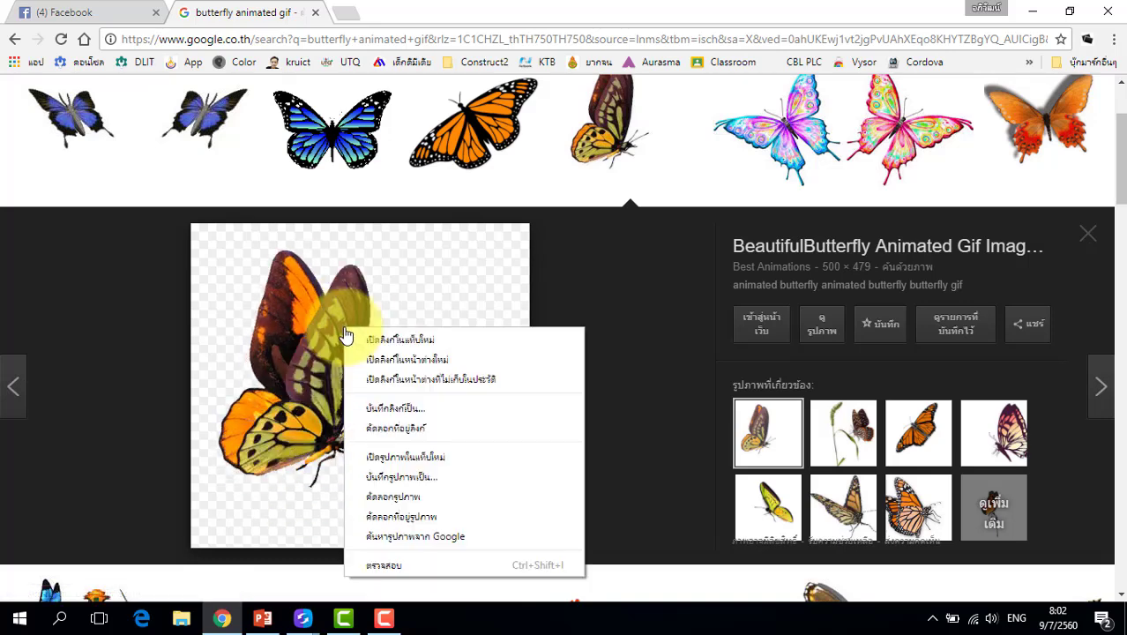
click(432, 479)
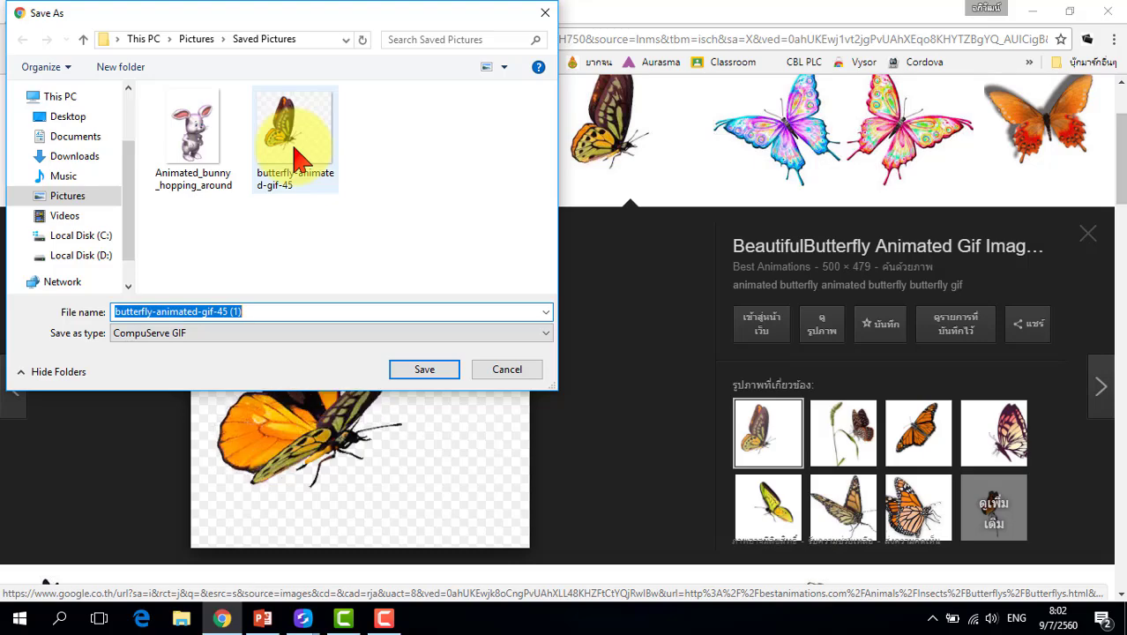
click(543, 14)
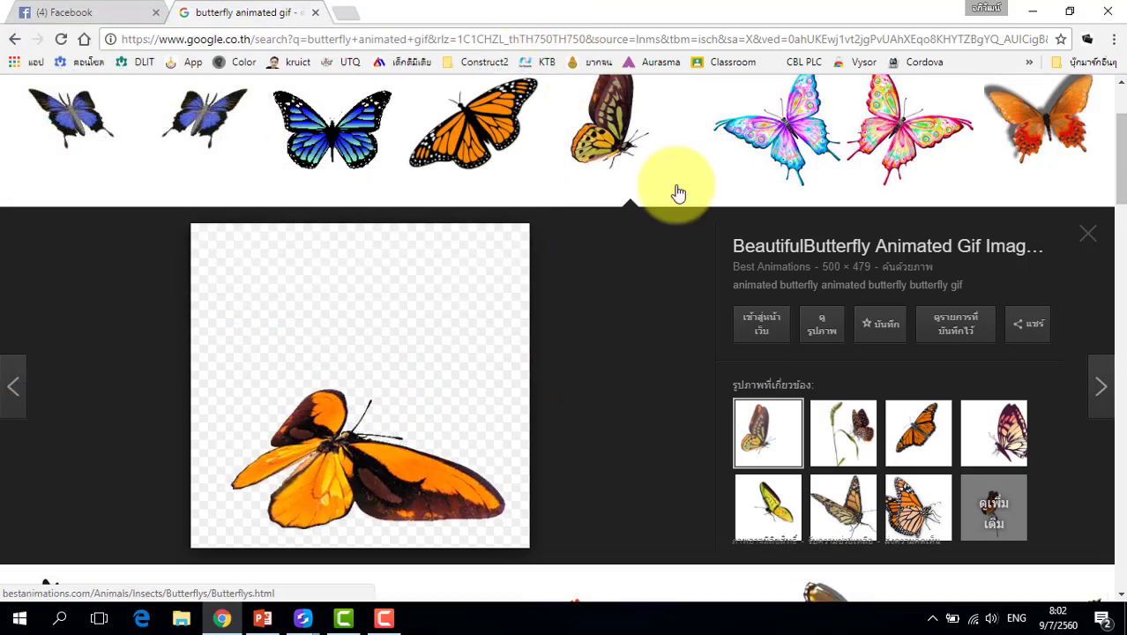
click(1090, 235)
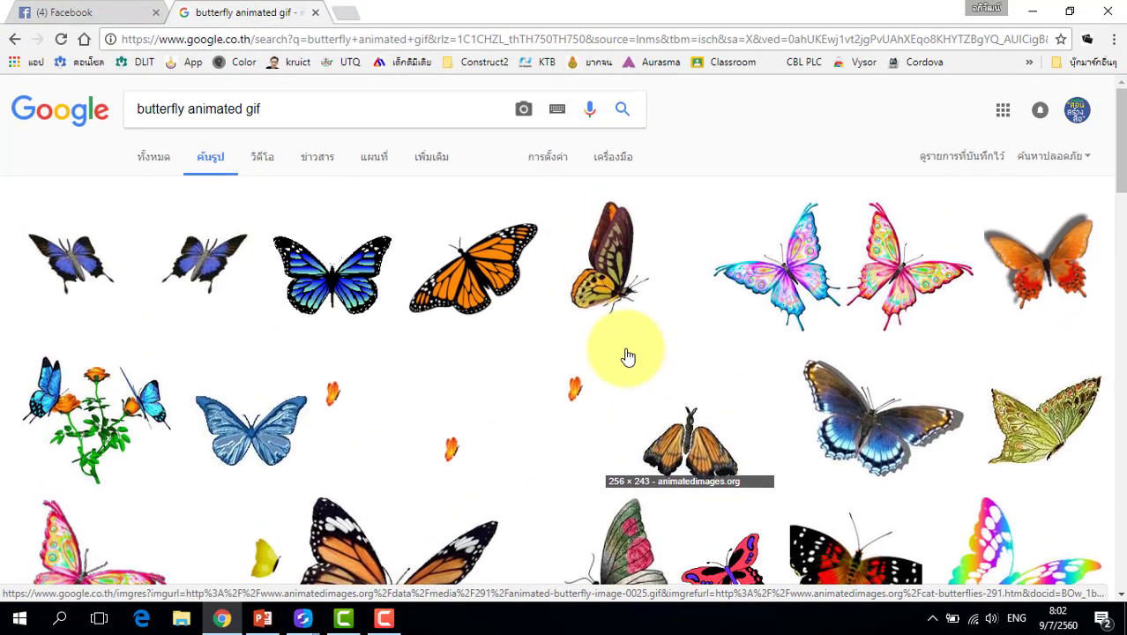
Replace the butterfly search with a Google Images search for 'background'.
drag(300, 111, 171, 105)
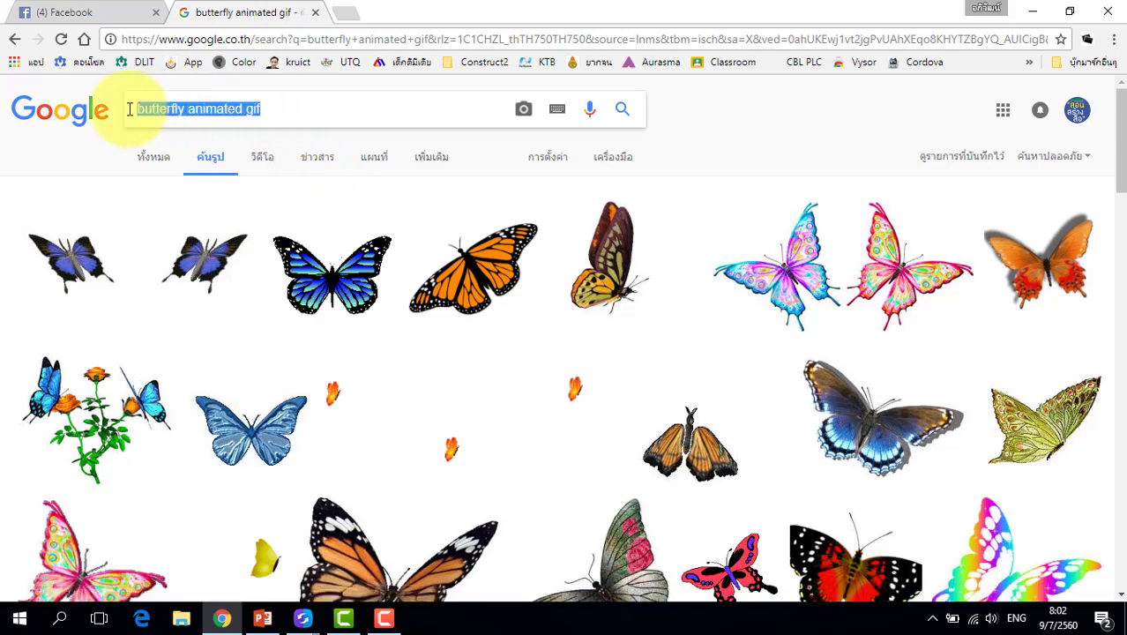
text(ba)
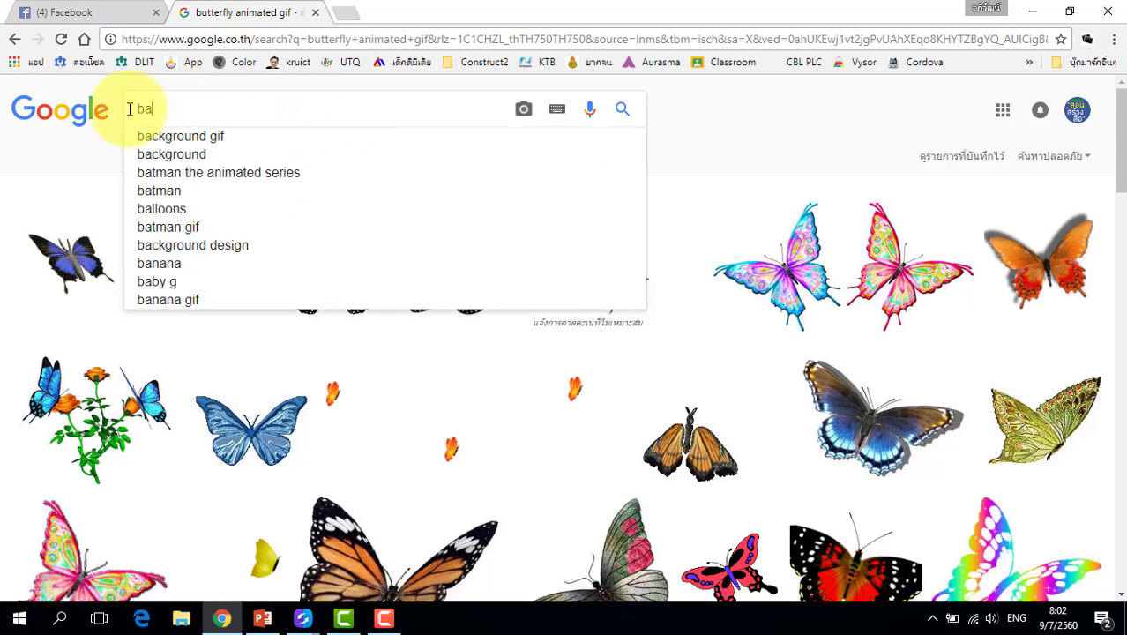
click(183, 155)
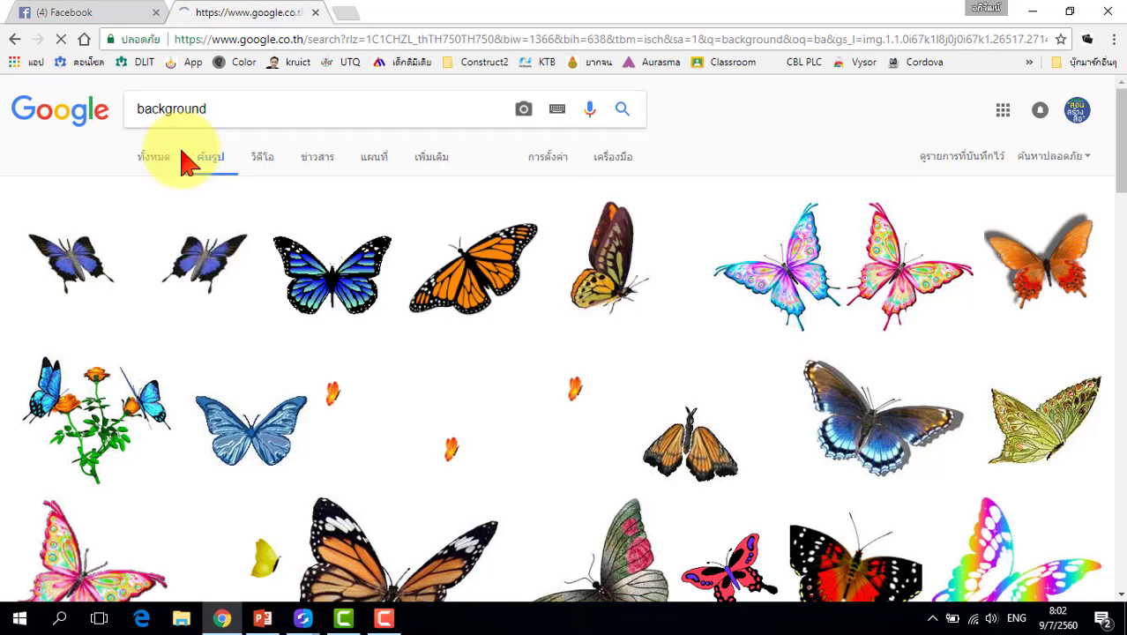
Scroll through the background results, open one image, then return to PowerPoint.
scroll(875, 366, down, 2)
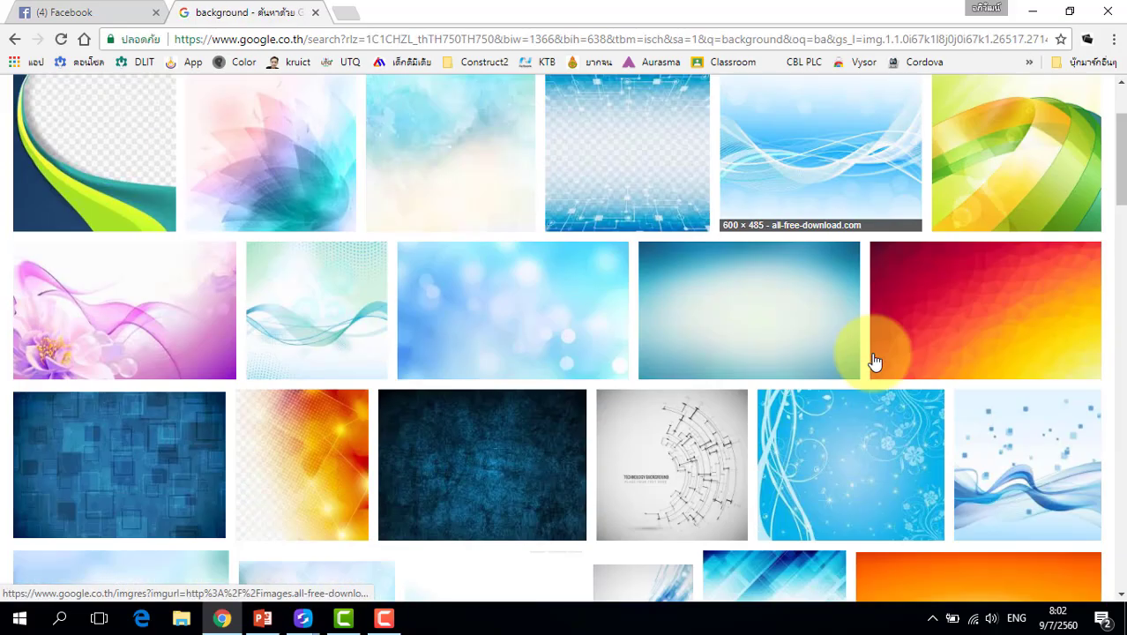
scroll(830, 382, down, 3)
scroll(741, 381, down, 5)
scroll(540, 372, down, 1)
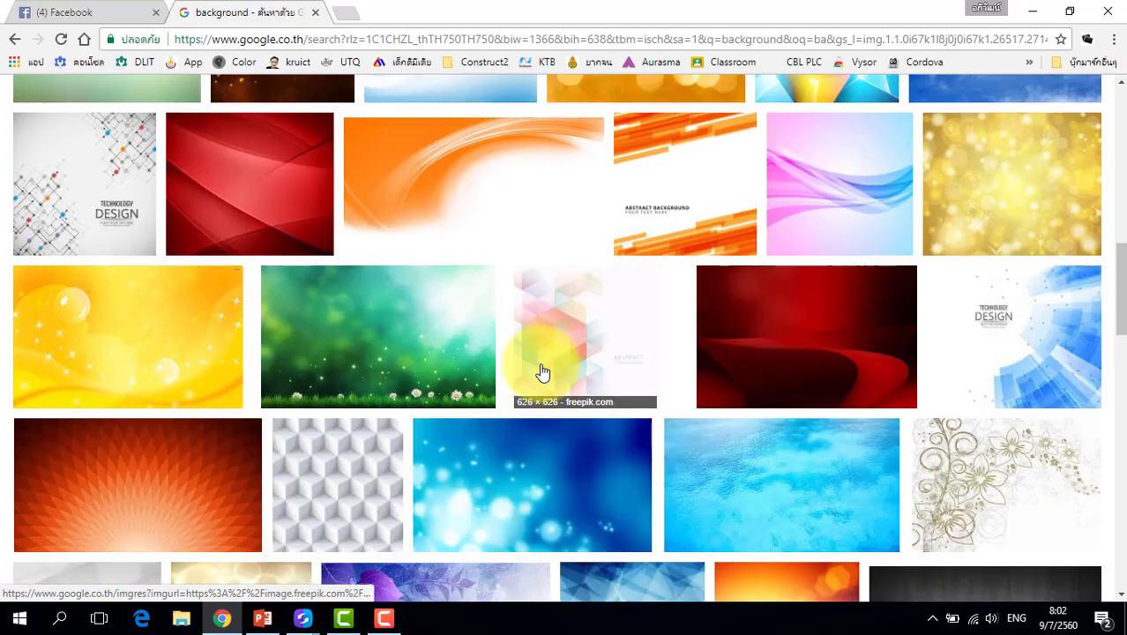
scroll(541, 372, down, 4)
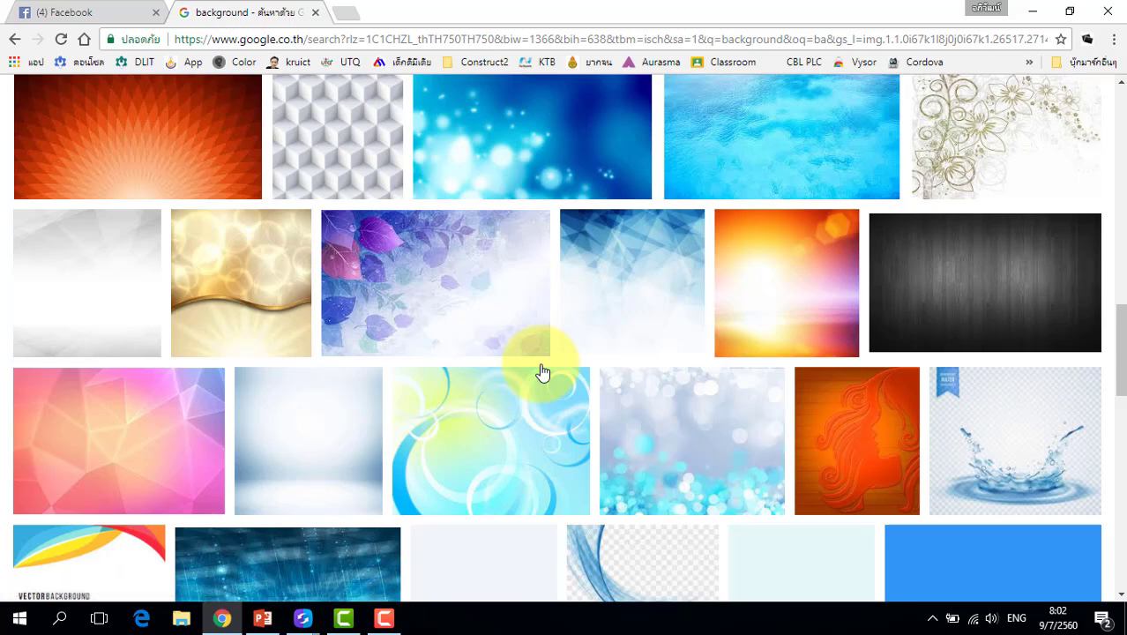
click(560, 376)
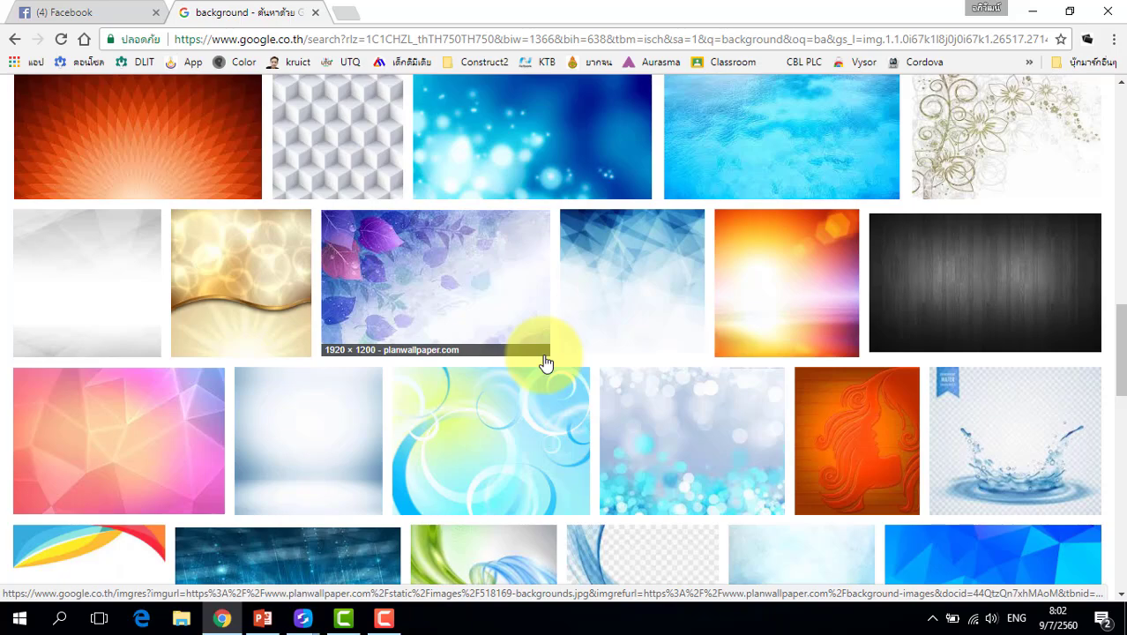
click(262, 618)
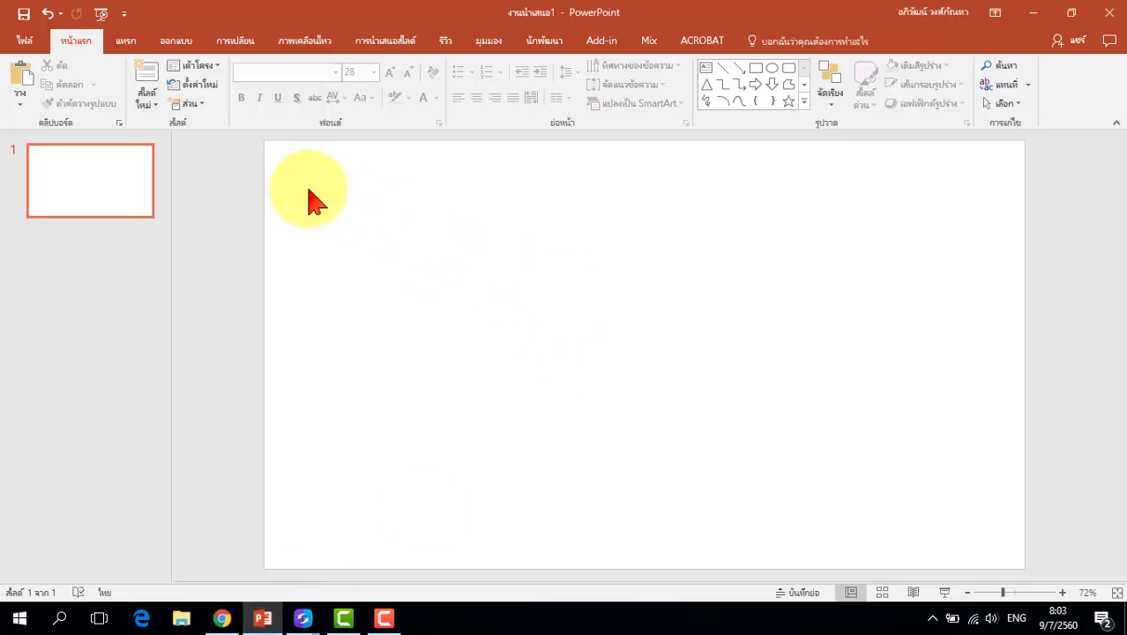
Insert the game_bg picture from Saved Pictures onto slide 1.
click(132, 41)
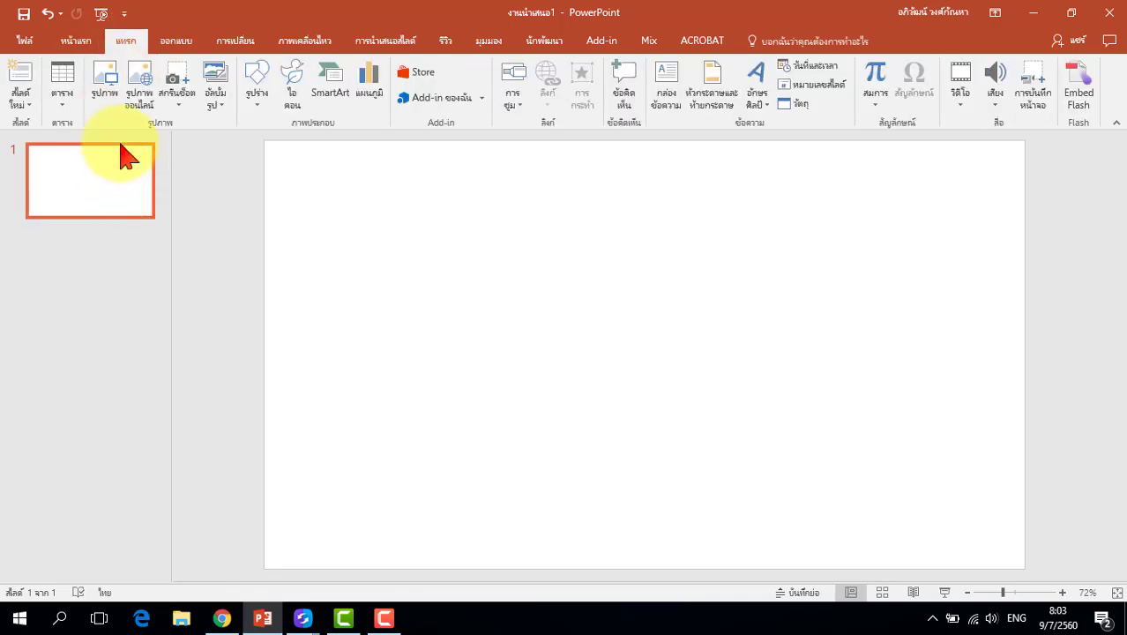
click(106, 88)
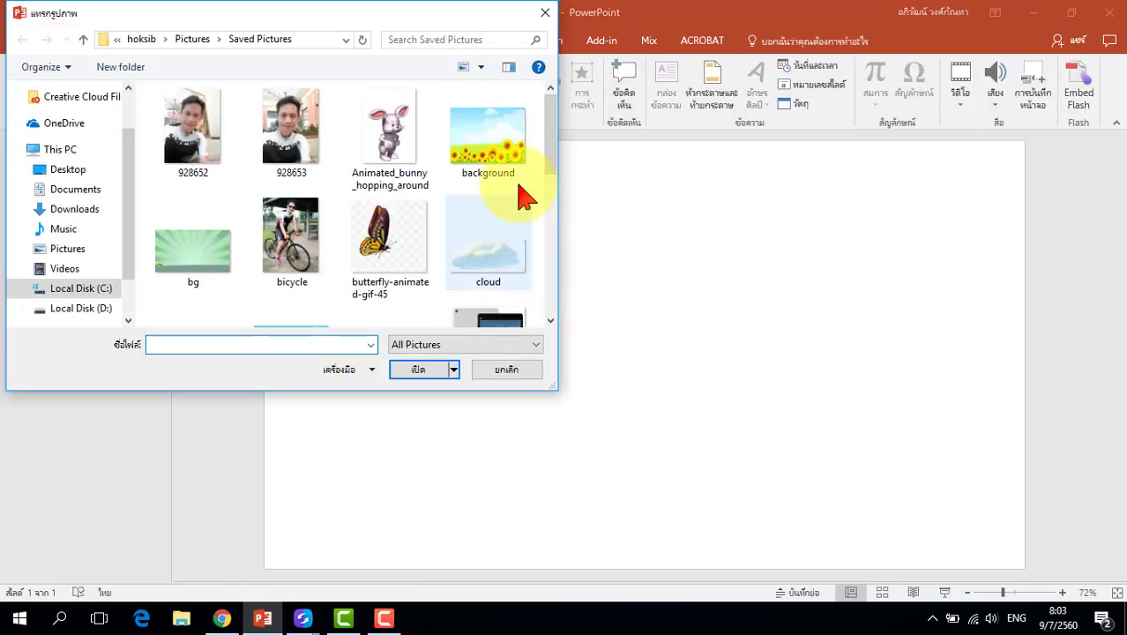
scroll(554, 151, down, 2)
click(291, 237)
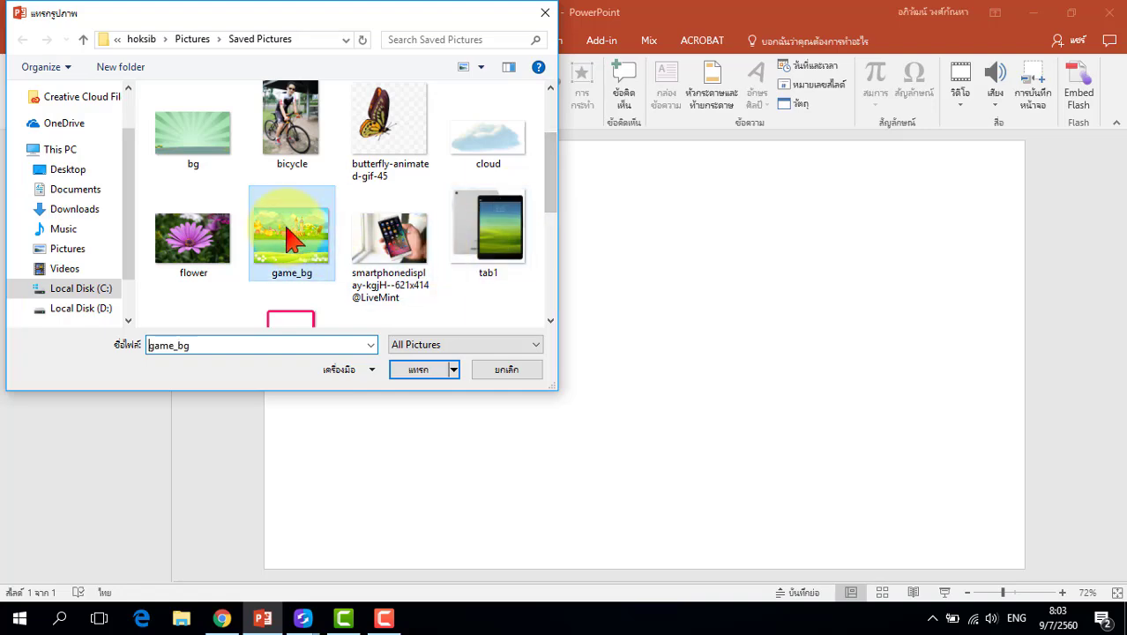
click(418, 370)
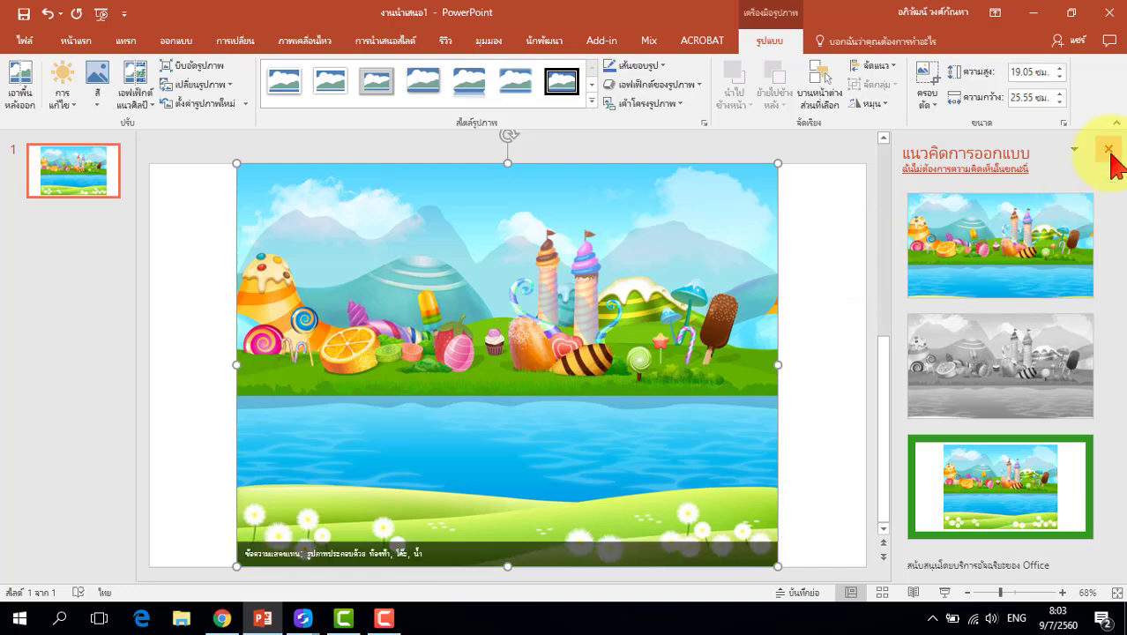
Stretch the game_bg picture's left and right sides out to the slide edges, then deselect it.
click(1108, 149)
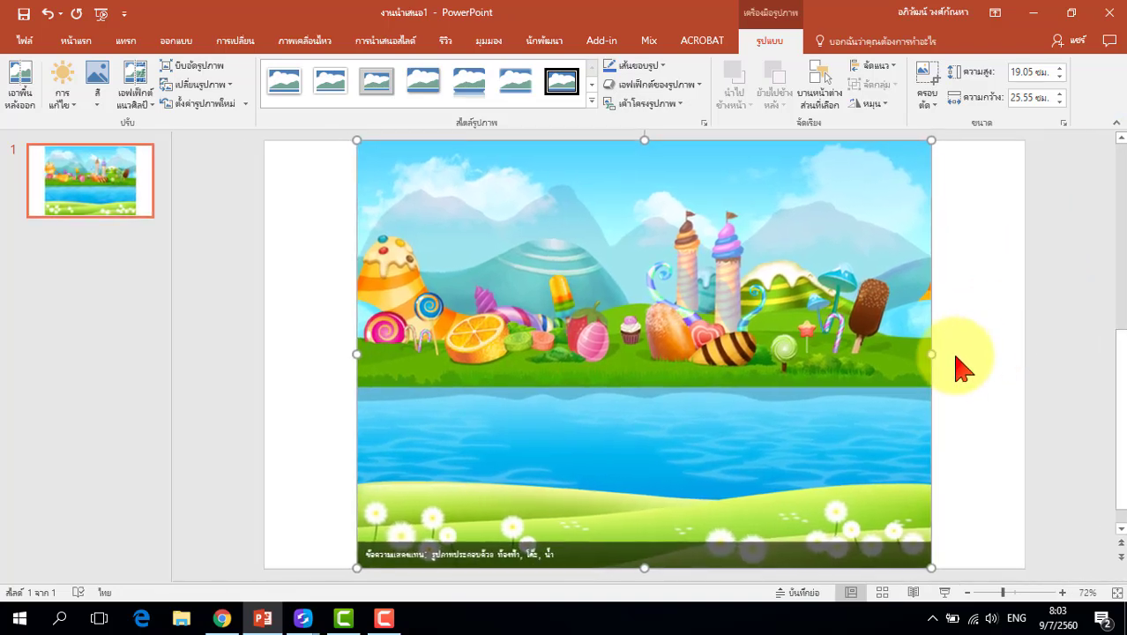
drag(931, 355, 1023, 354)
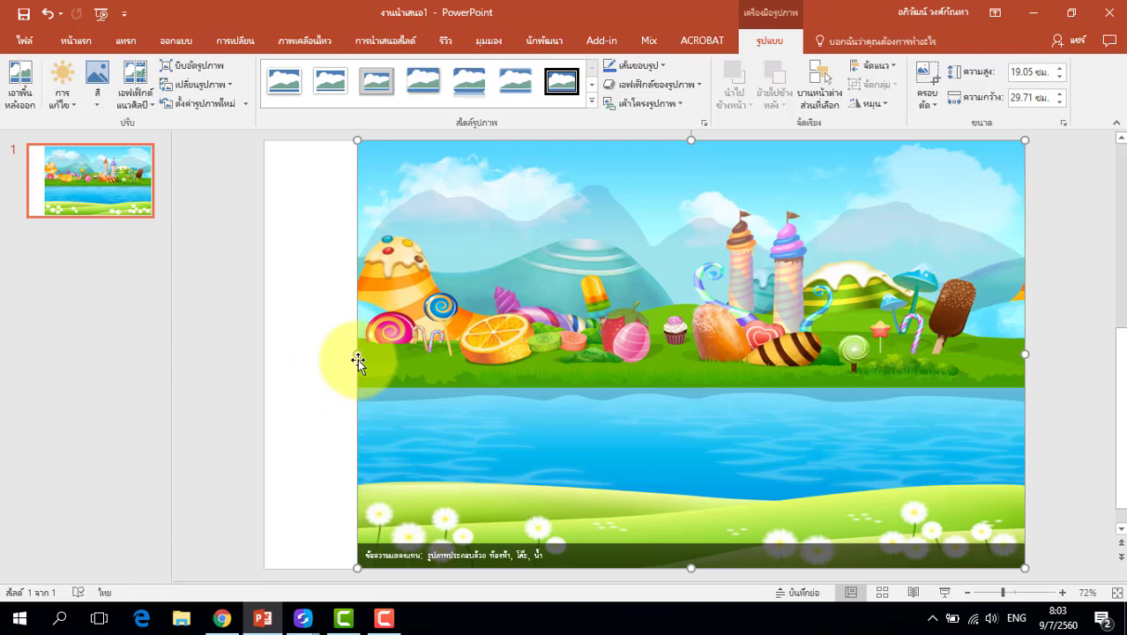
drag(357, 355, 264, 377)
click(1069, 353)
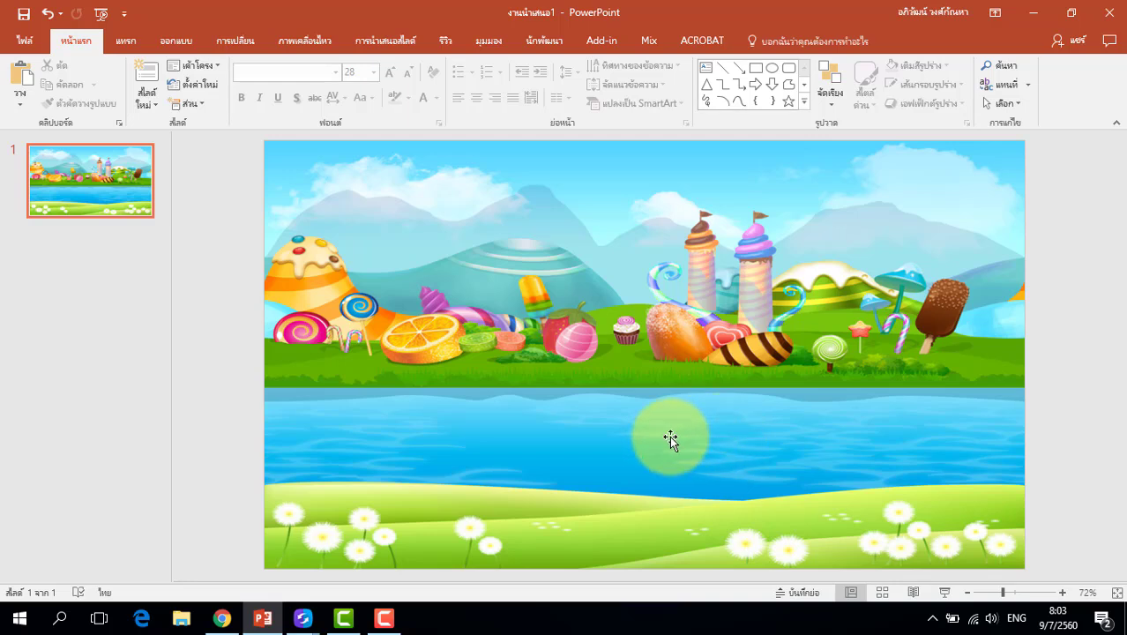
Copy and paste a duplicate of the candy-land picture, then close the Design Ideas pane.
right_click(495, 282)
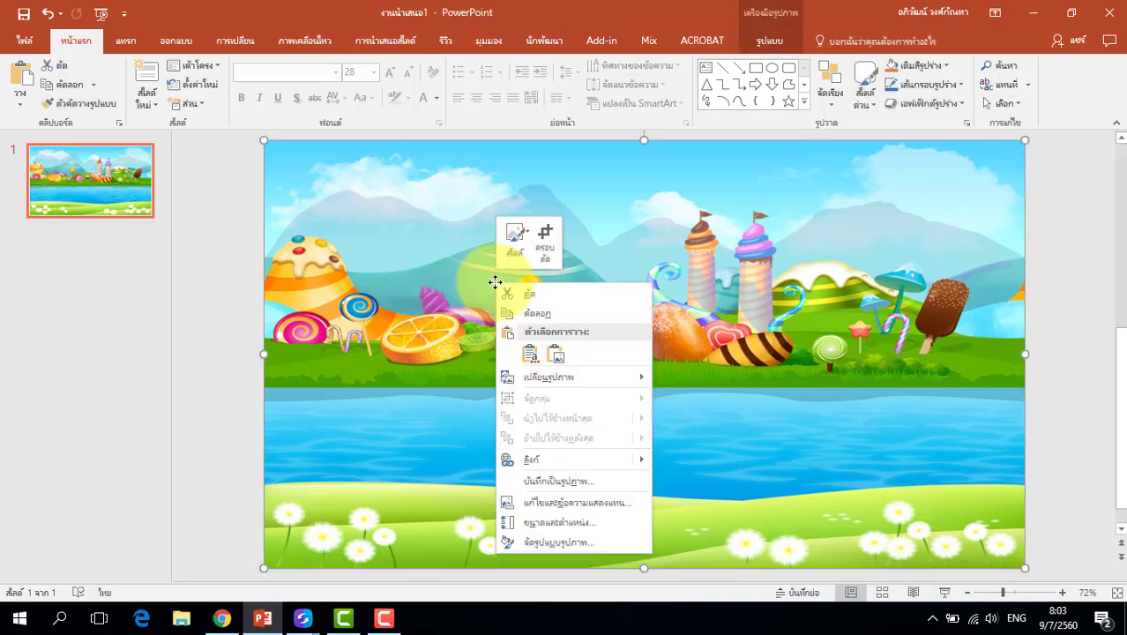
click(540, 315)
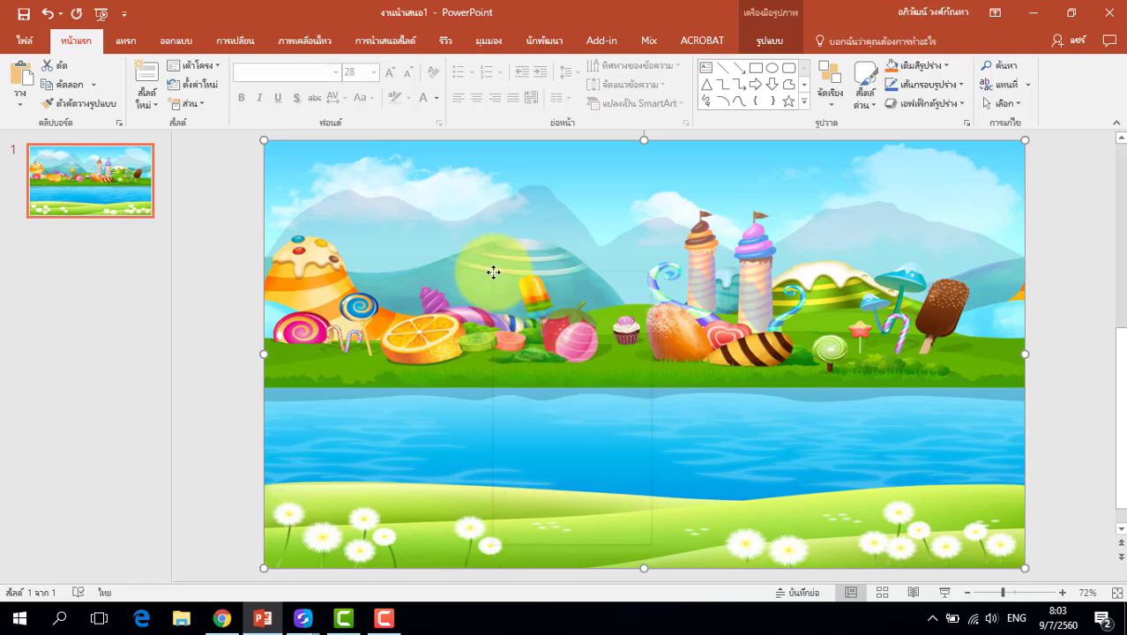
right_click(493, 272)
click(531, 343)
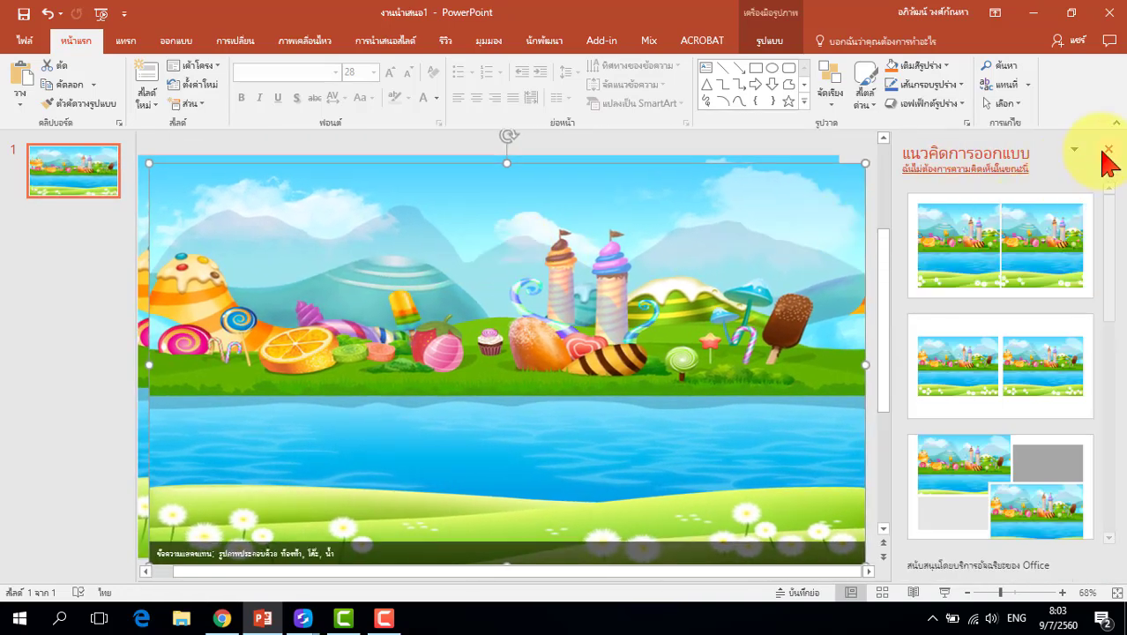
click(1108, 149)
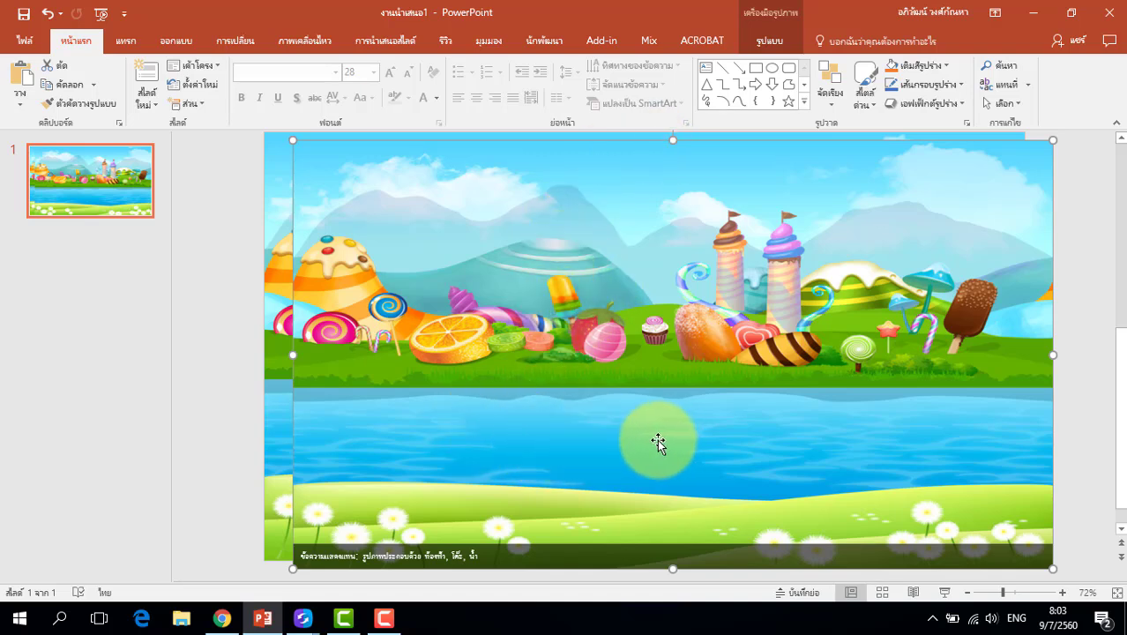
Crop the copy to a 5.23 × 33.87 cm water strip and move it upward.
click(771, 42)
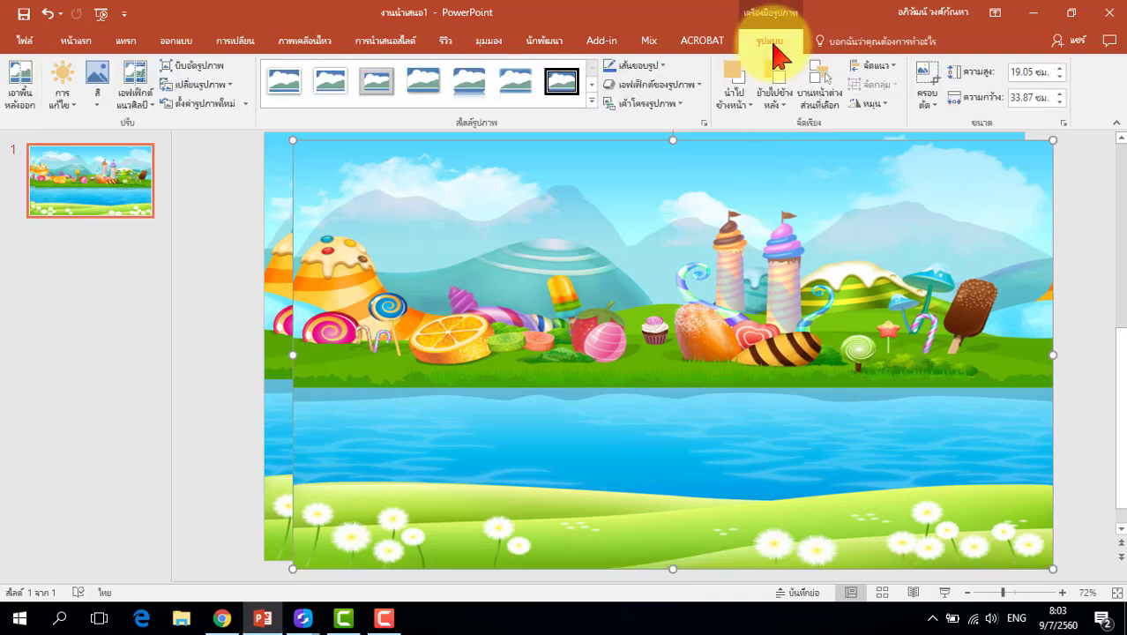
click(933, 89)
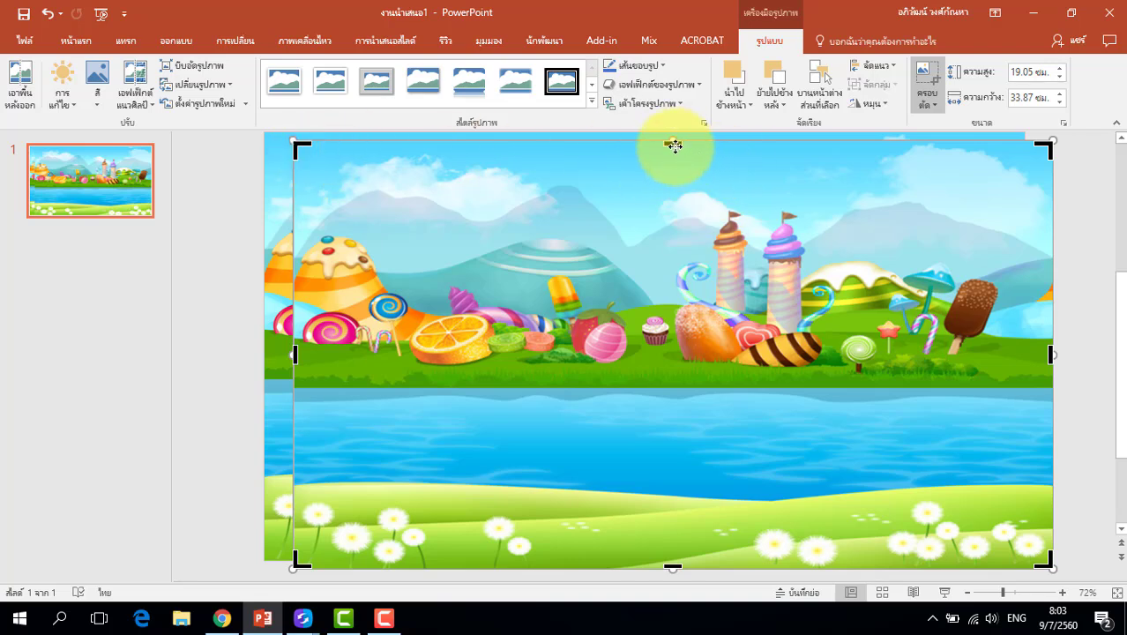
drag(673, 142, 663, 389)
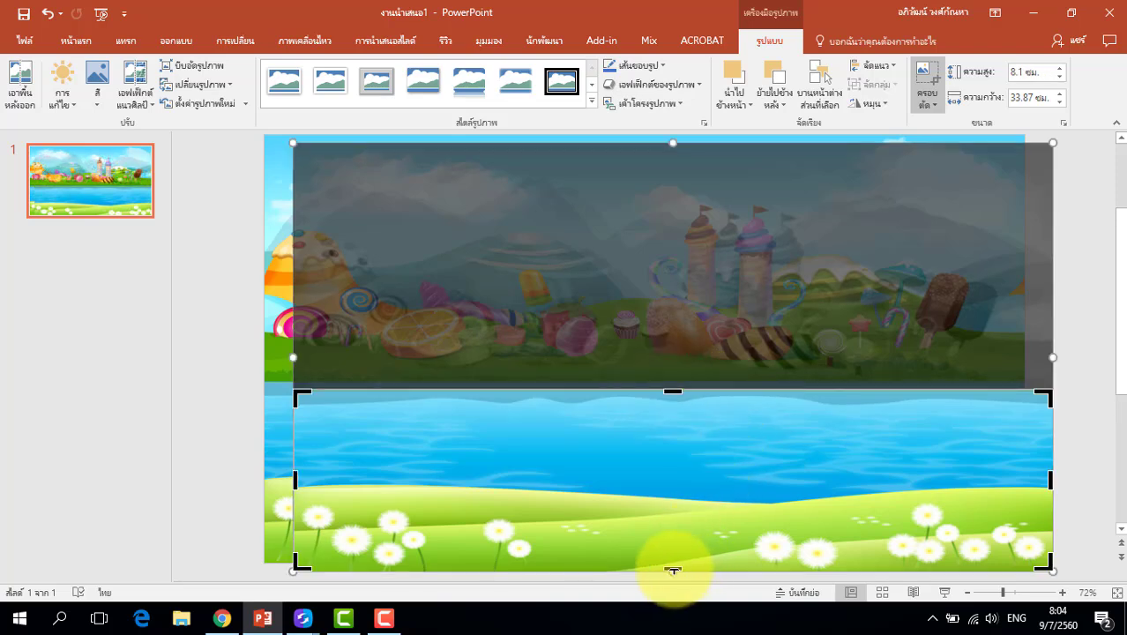
drag(673, 569, 687, 505)
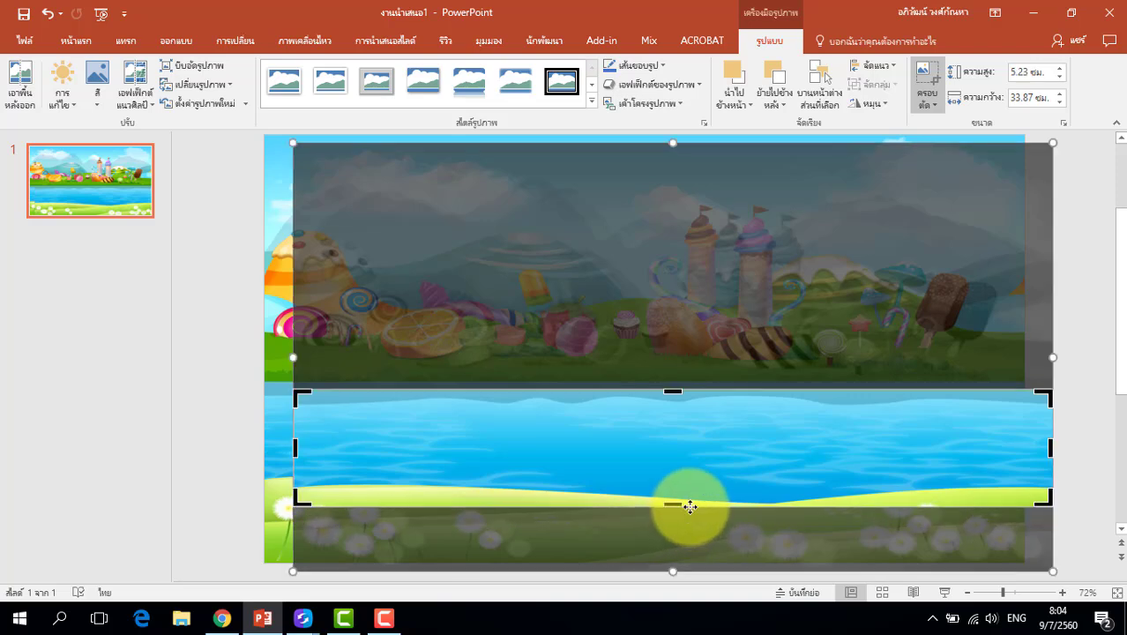
click(928, 81)
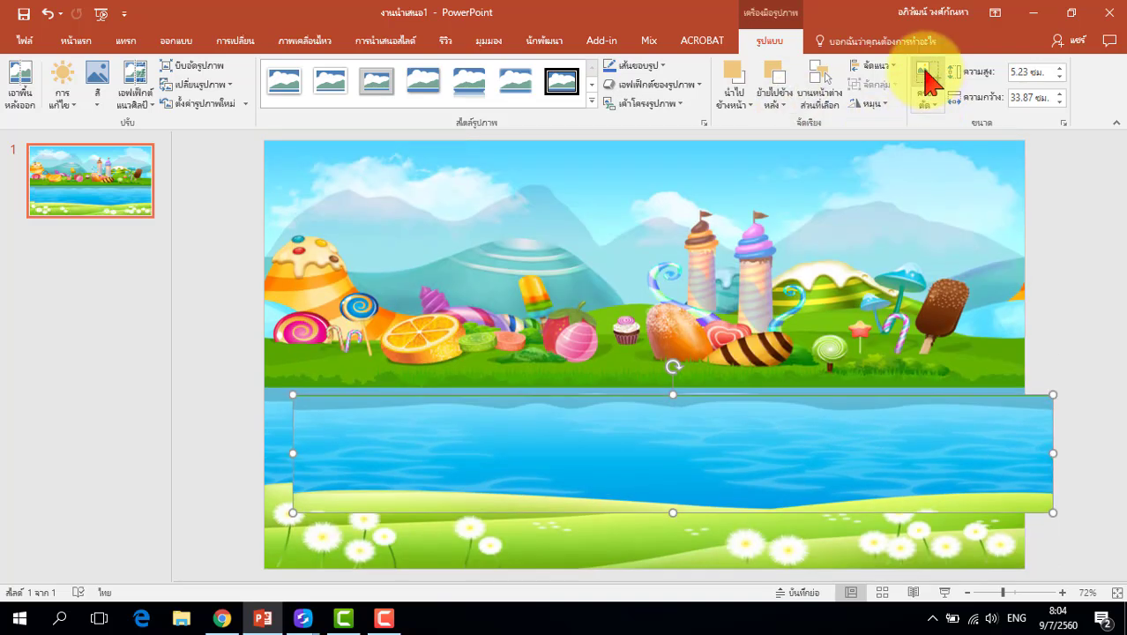
mouse_move(729, 423)
mouse_down()
mouse_move(687, 280)
mouse_move(663, 283)
mouse_move(707, 275)
mouse_up()
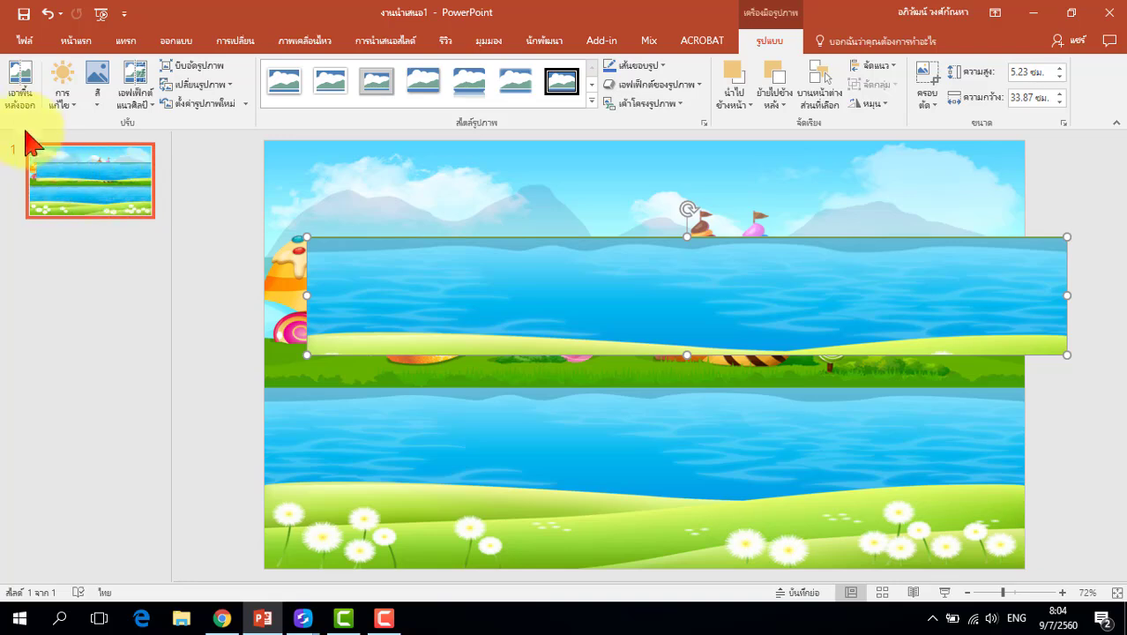
Start Remove Background and mark the water band's left, right, middle and top to keep.
click(24, 97)
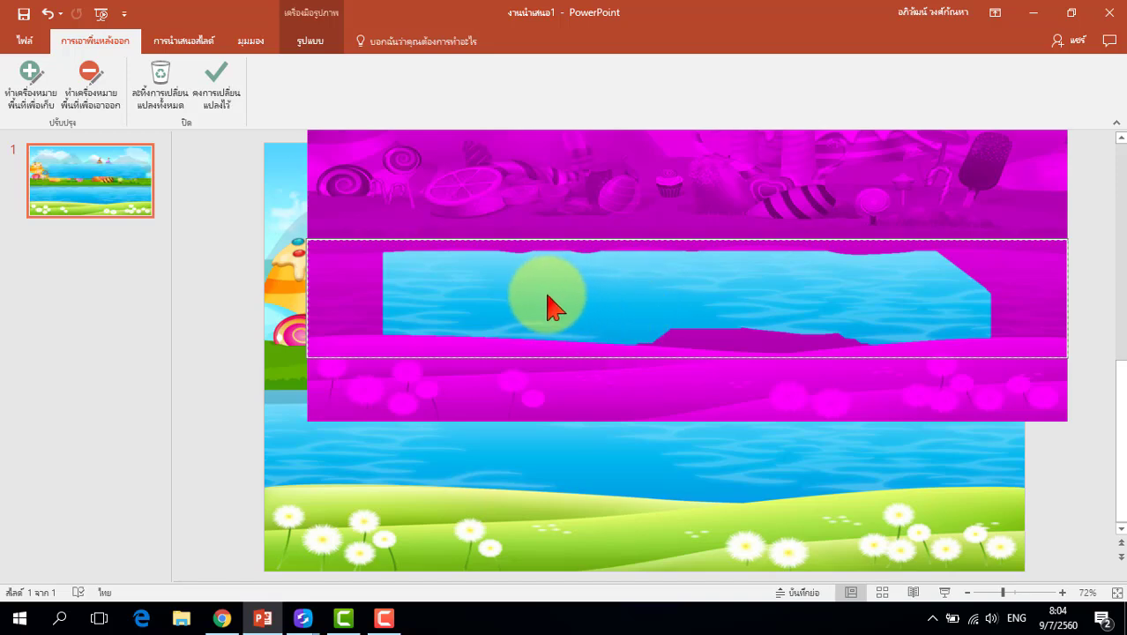
click(35, 104)
drag(388, 288, 328, 291)
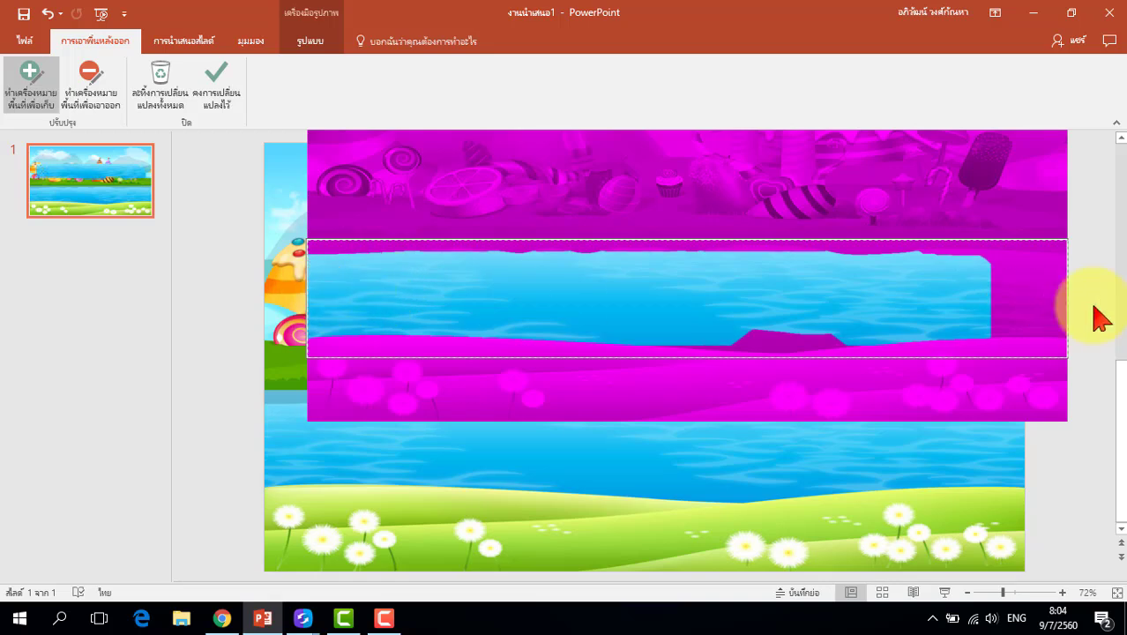
drag(989, 295, 1057, 282)
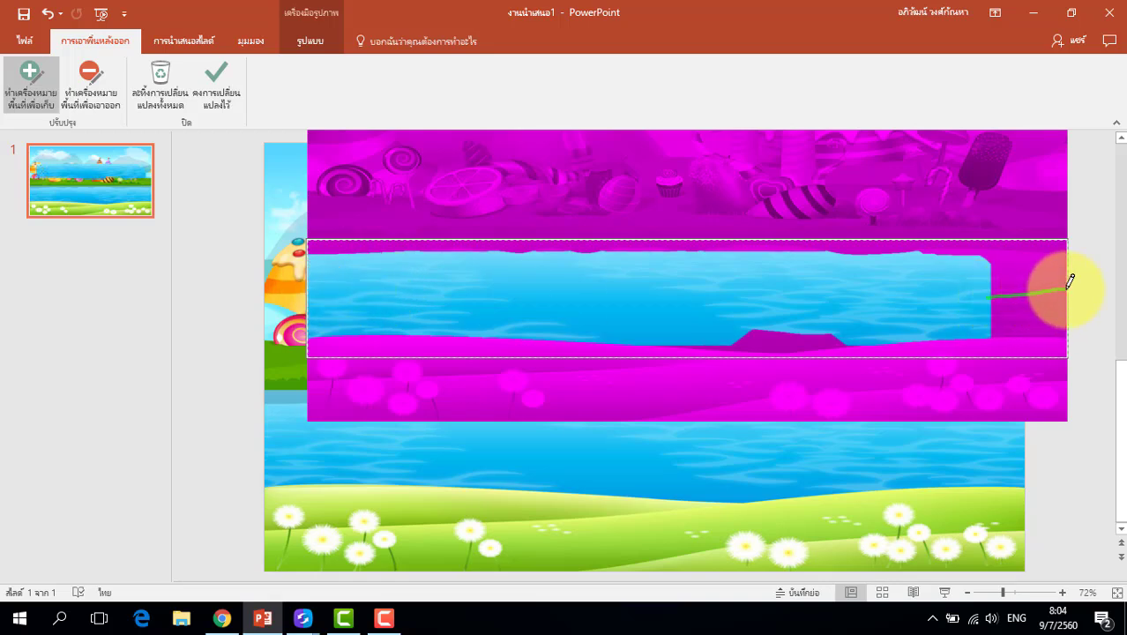
drag(695, 332, 850, 331)
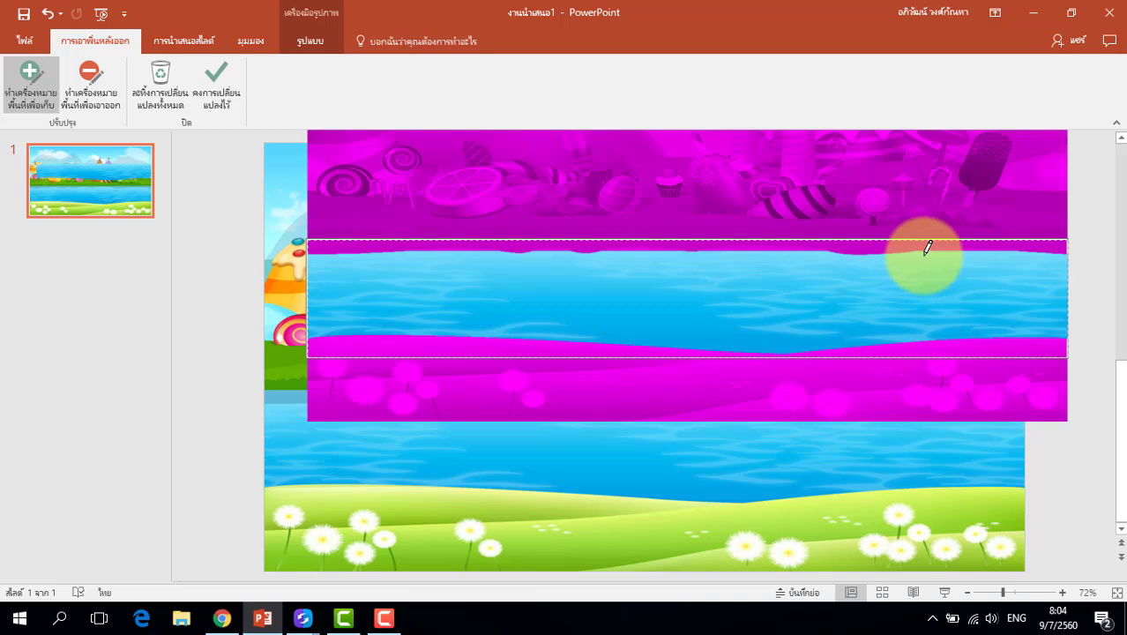
drag(928, 248, 827, 263)
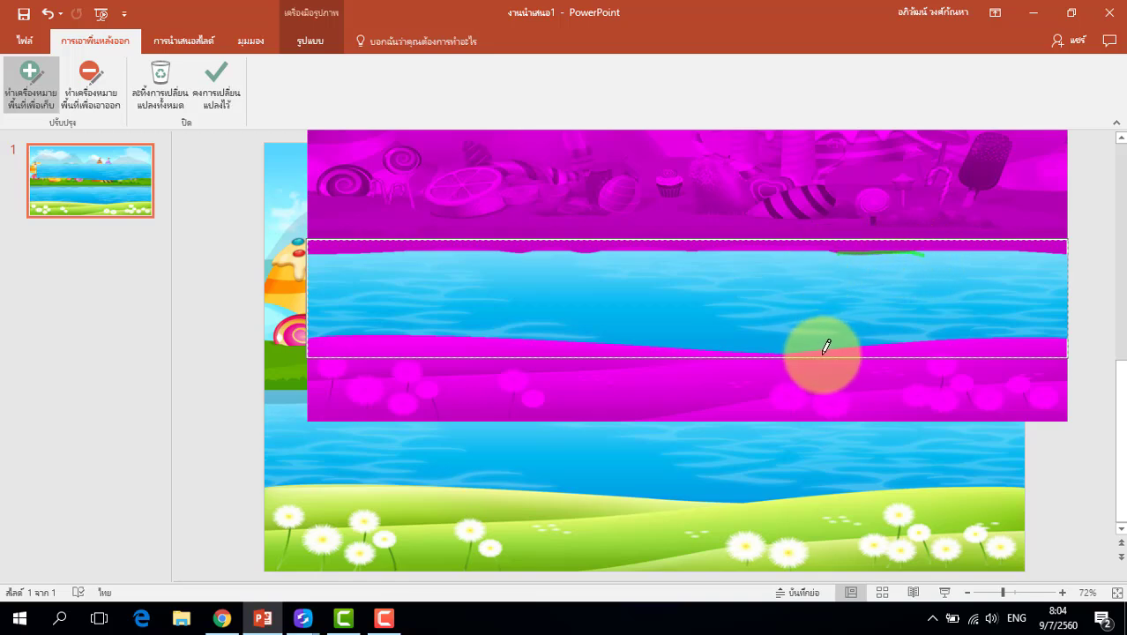
Mark the area above the water for removal, keep changes, and place the strip over the river.
click(92, 85)
drag(374, 244, 318, 245)
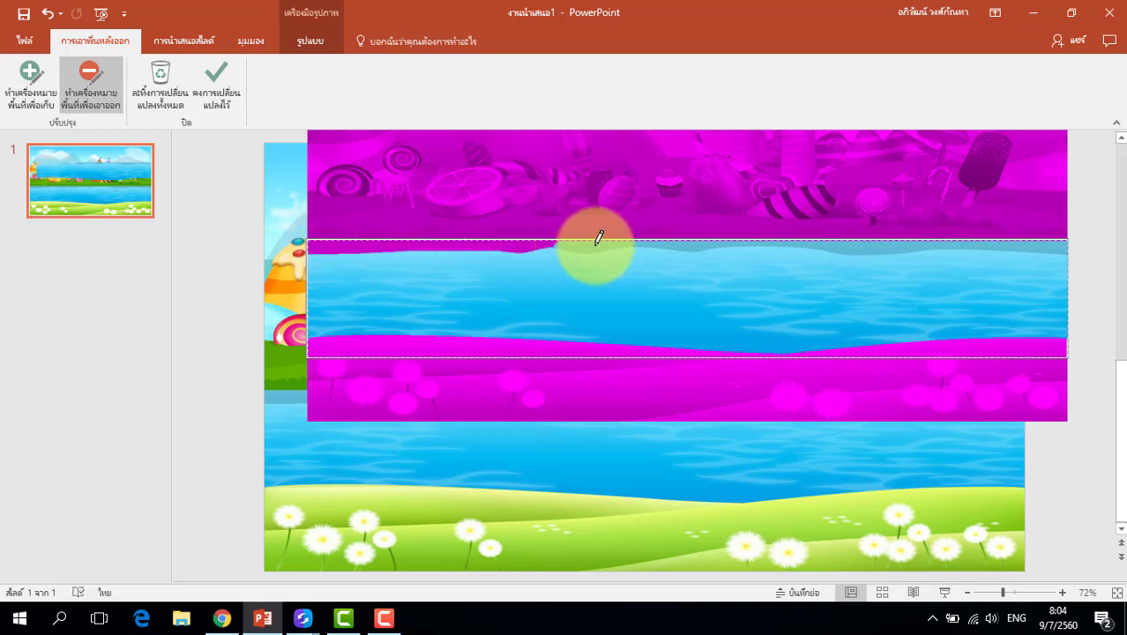
drag(573, 235, 939, 236)
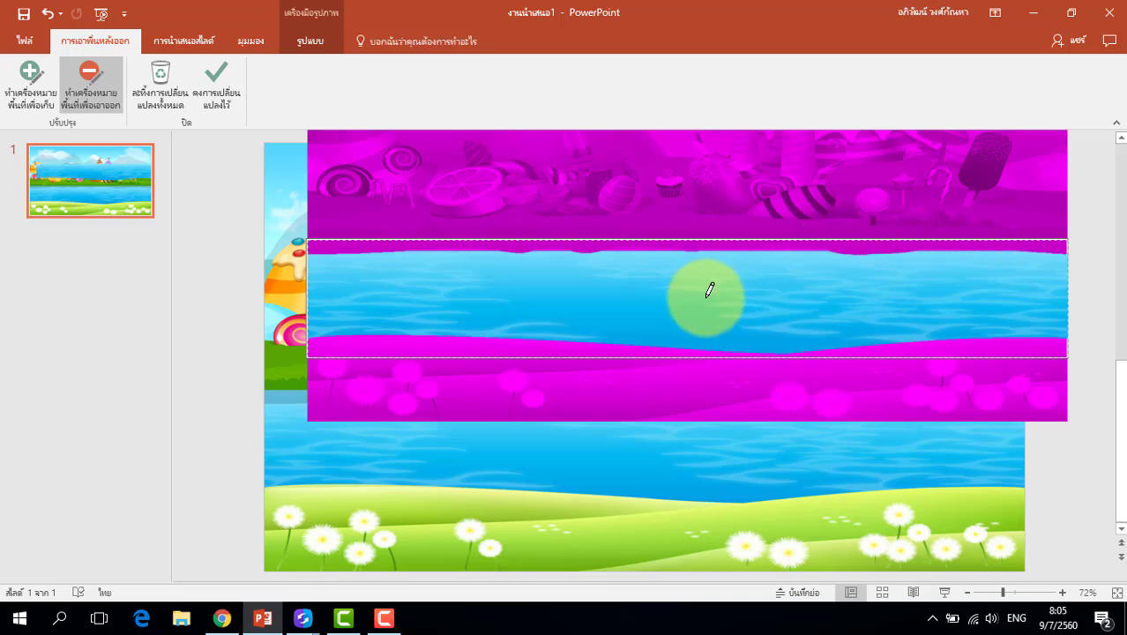
click(218, 94)
mouse_move(639, 302)
mouse_down()
mouse_move(569, 293)
mouse_move(590, 452)
mouse_up()
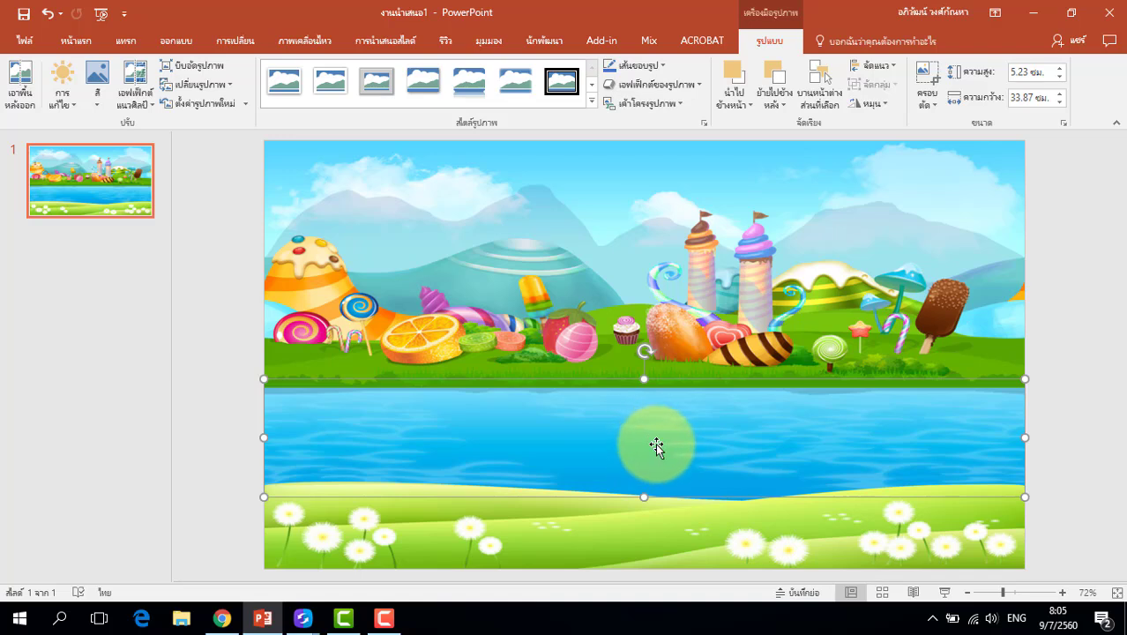
Apply a Lines motion path to the water strip and show the Animation Pane.
click(300, 41)
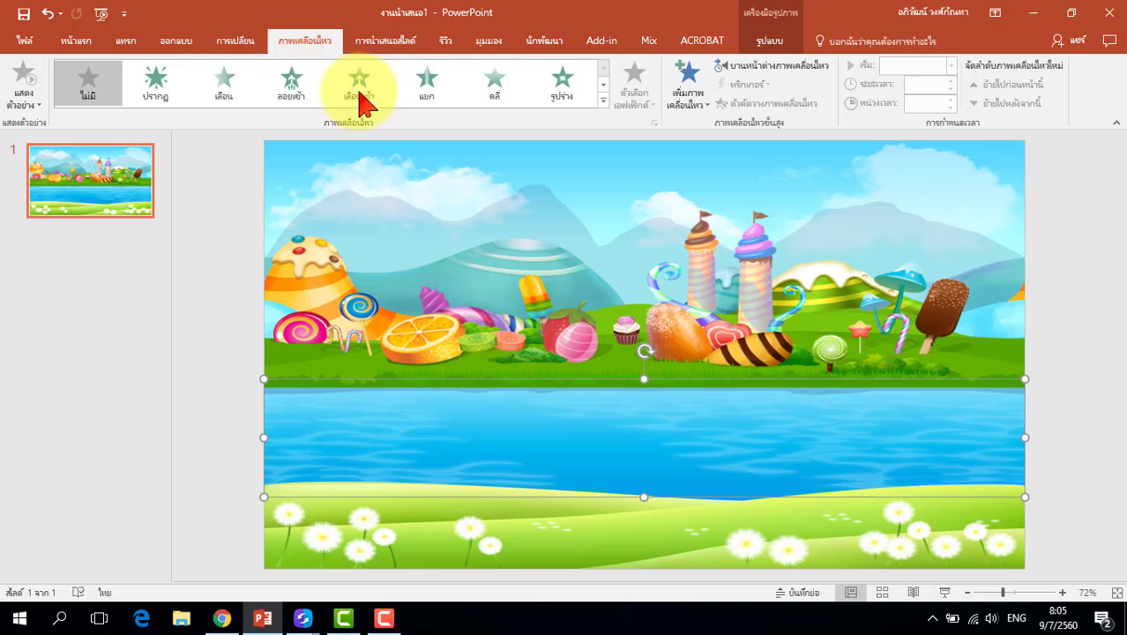
click(604, 106)
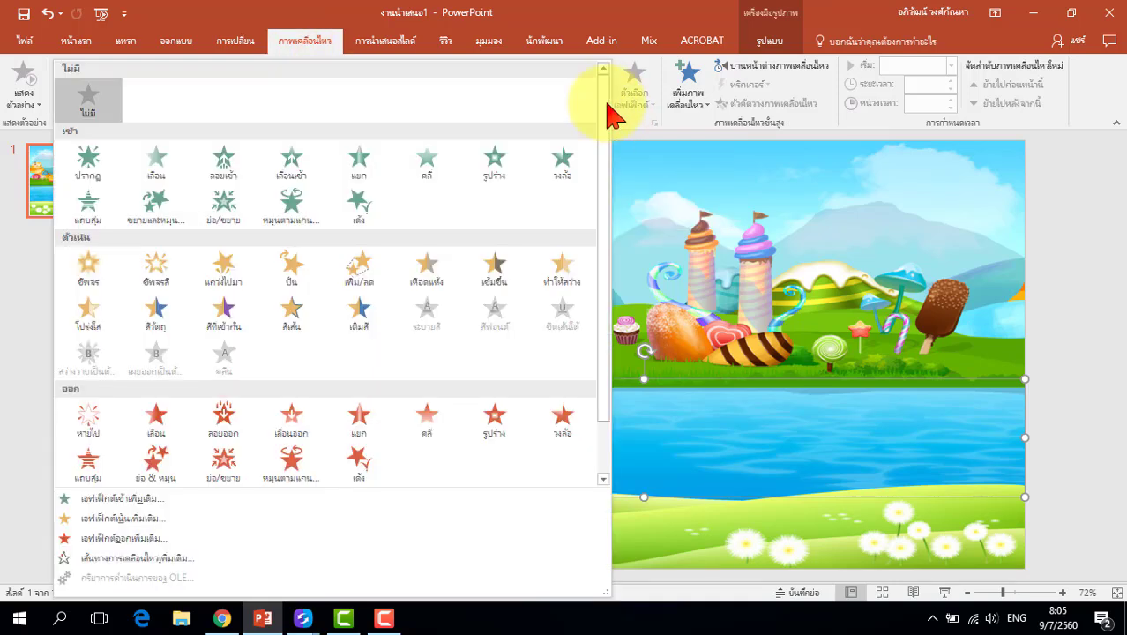
drag(605, 108, 605, 163)
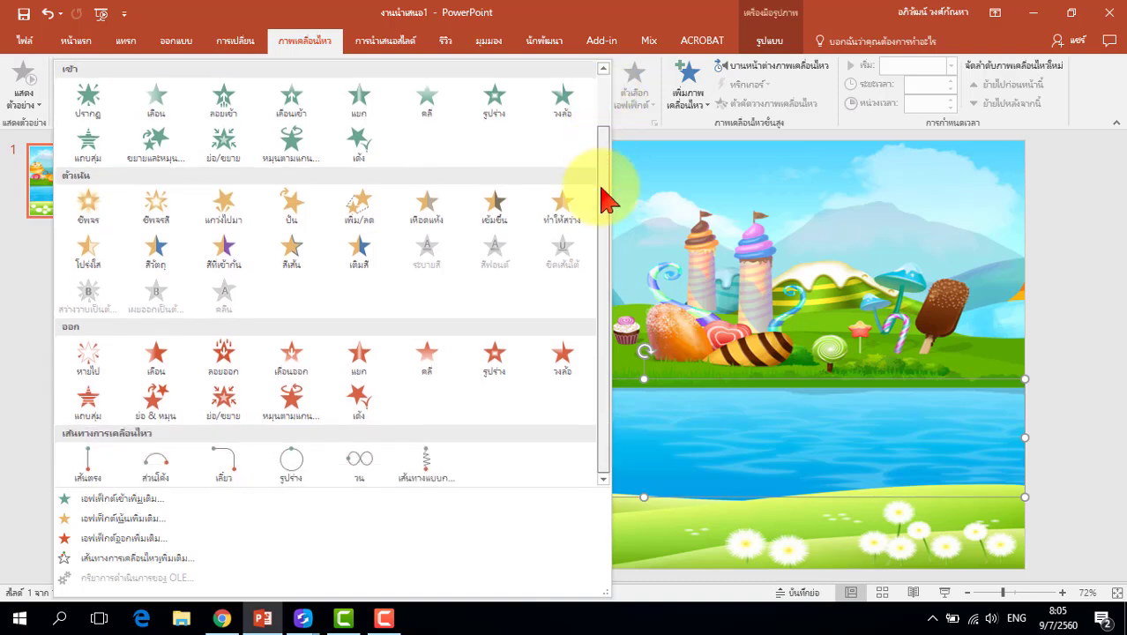
click(89, 466)
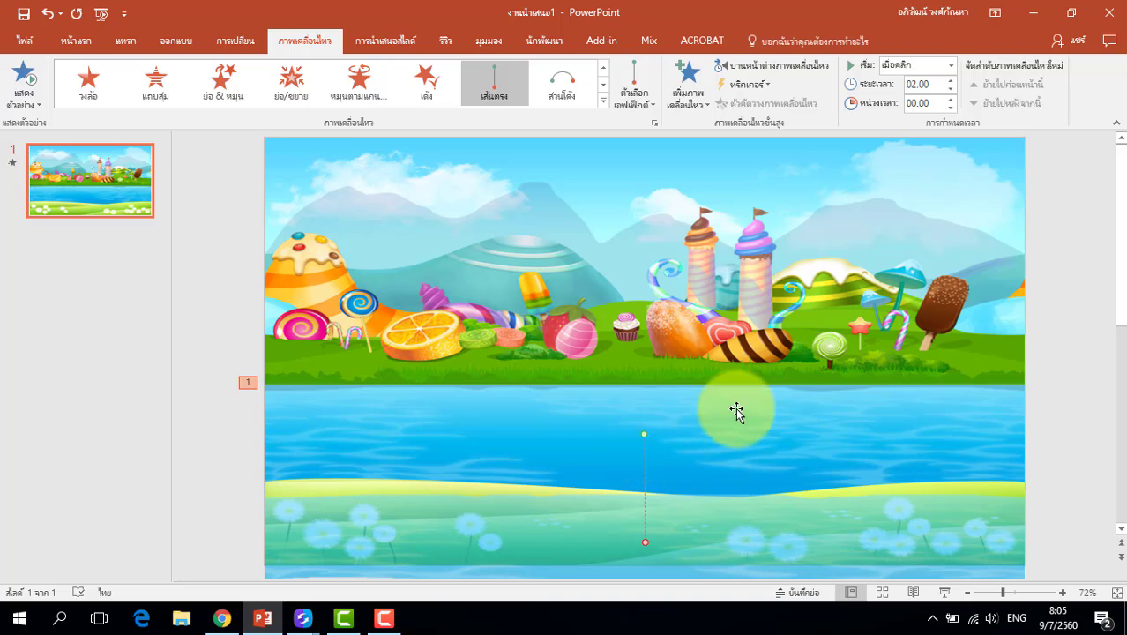
click(766, 74)
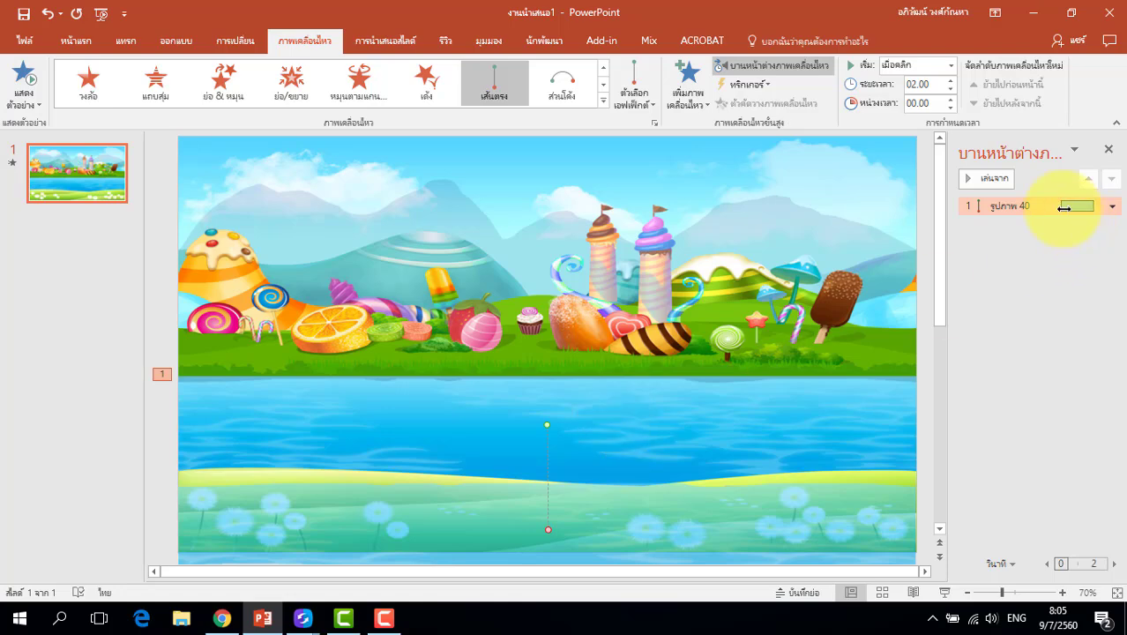
Preview the path, then drag its red end point up right next to the green start.
click(989, 179)
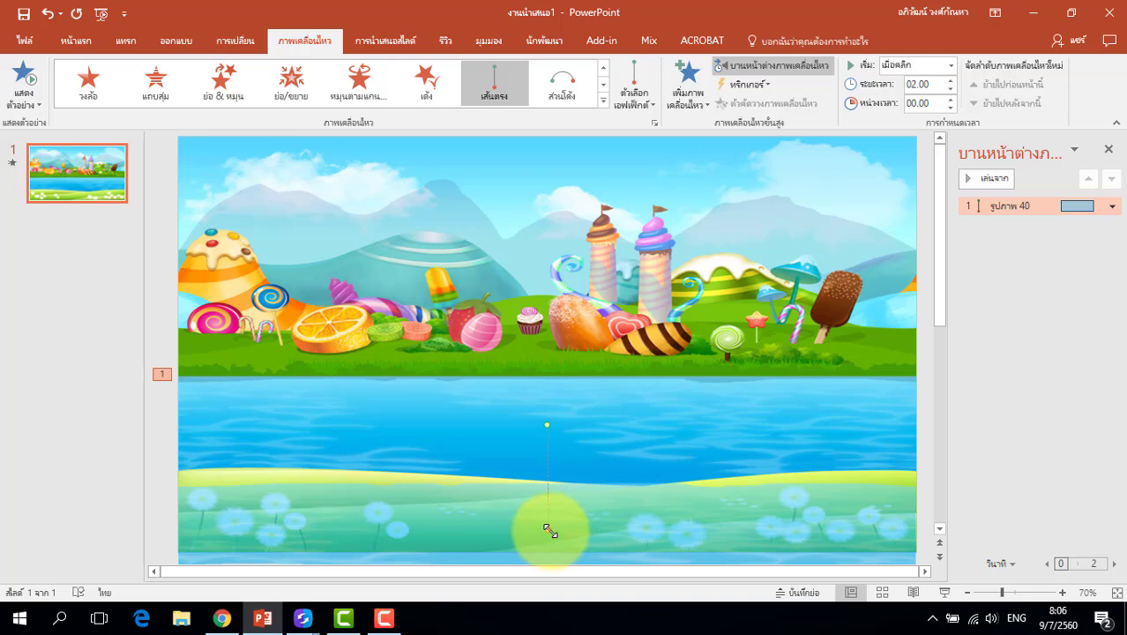
mouse_move(548, 530)
mouse_down()
mouse_move(542, 467)
mouse_move(539, 506)
mouse_move(547, 433)
mouse_up()
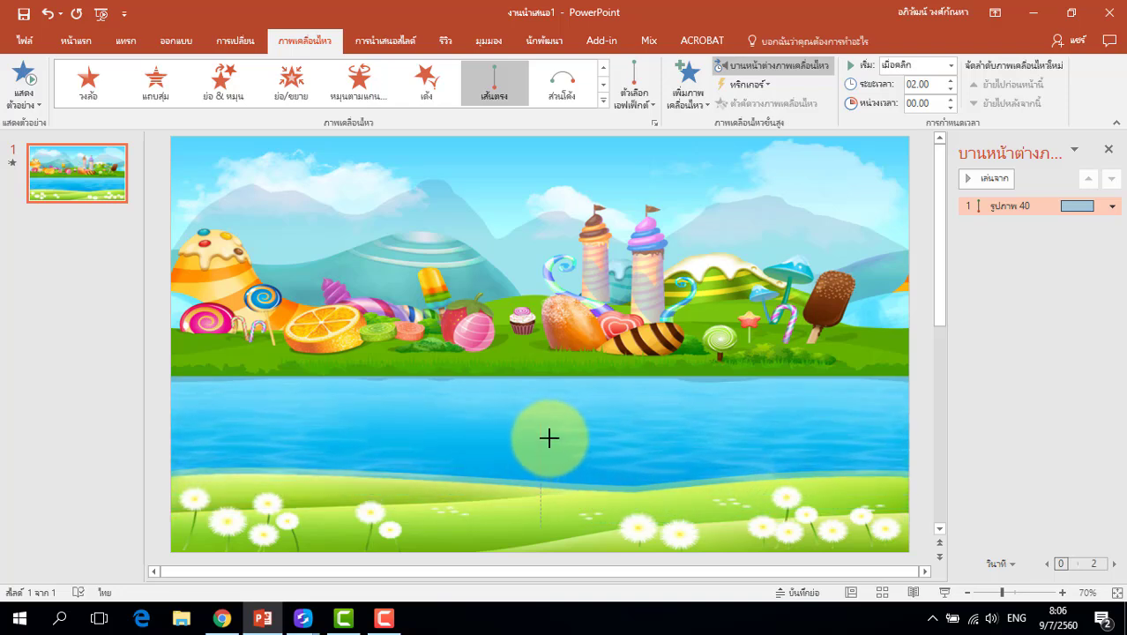
drag(548, 433, 548, 433)
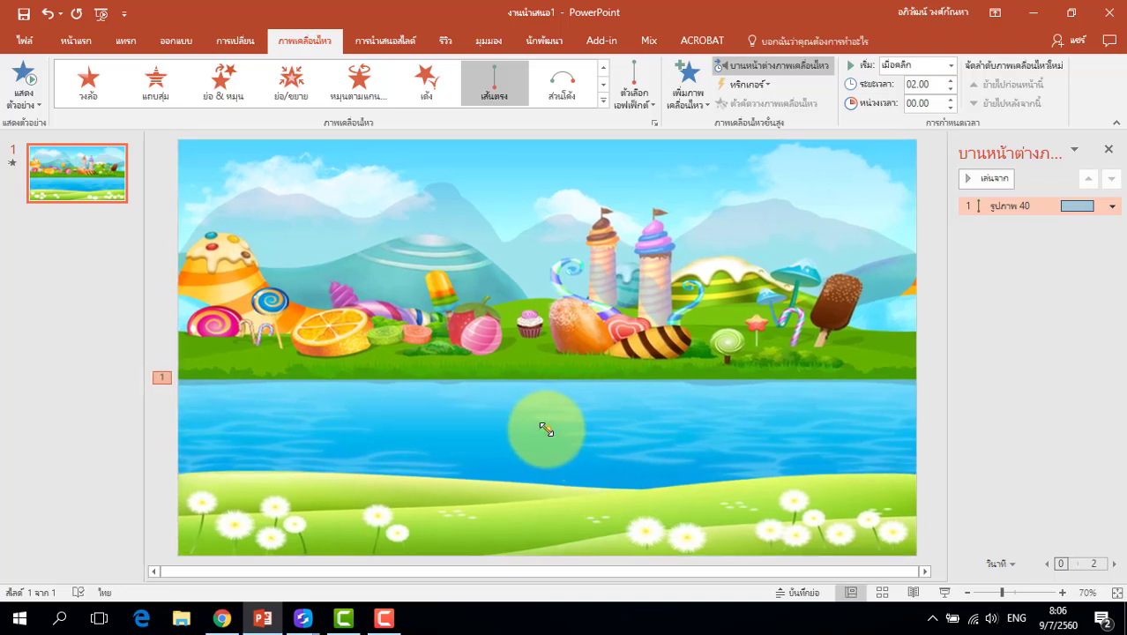
click(565, 411)
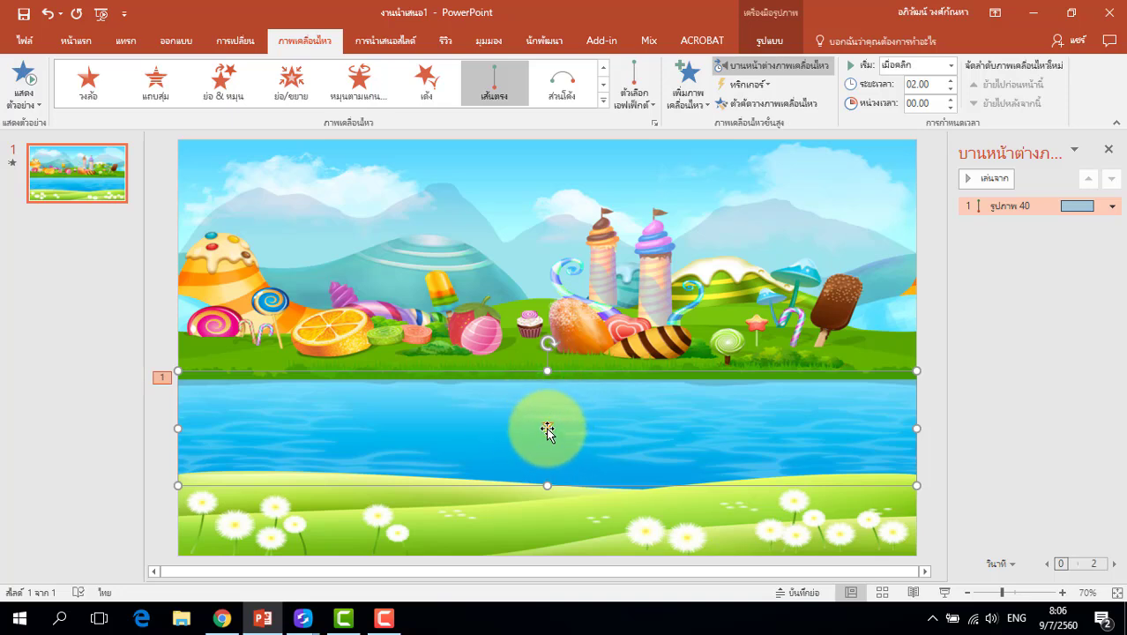
click(547, 429)
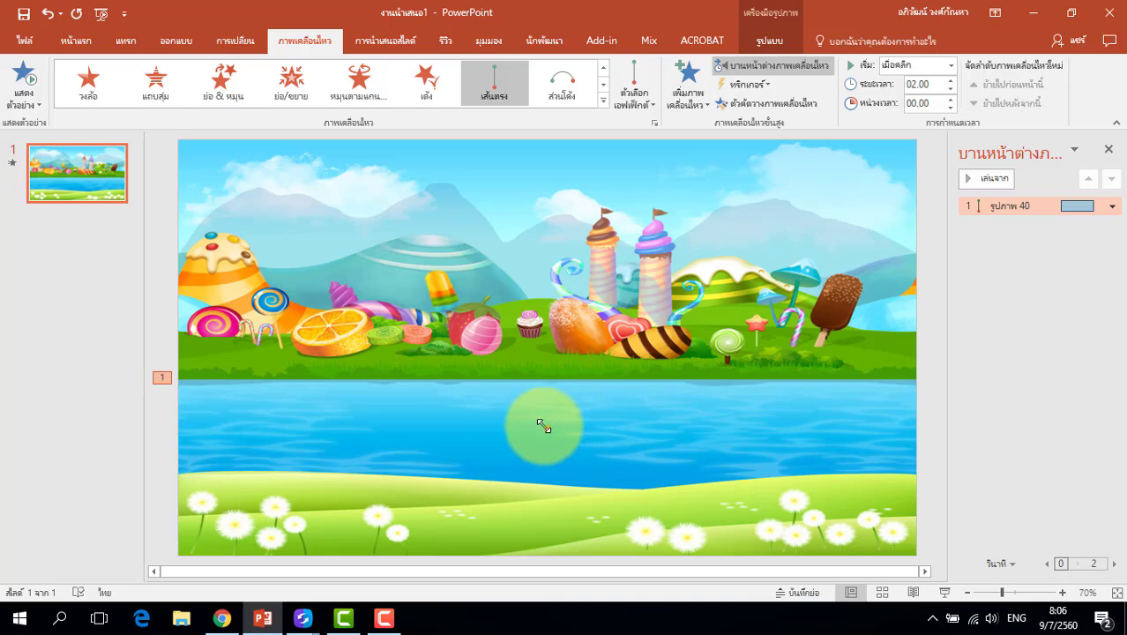
mouse_move(543, 426)
mouse_down()
mouse_move(539, 382)
mouse_move(538, 425)
mouse_up()
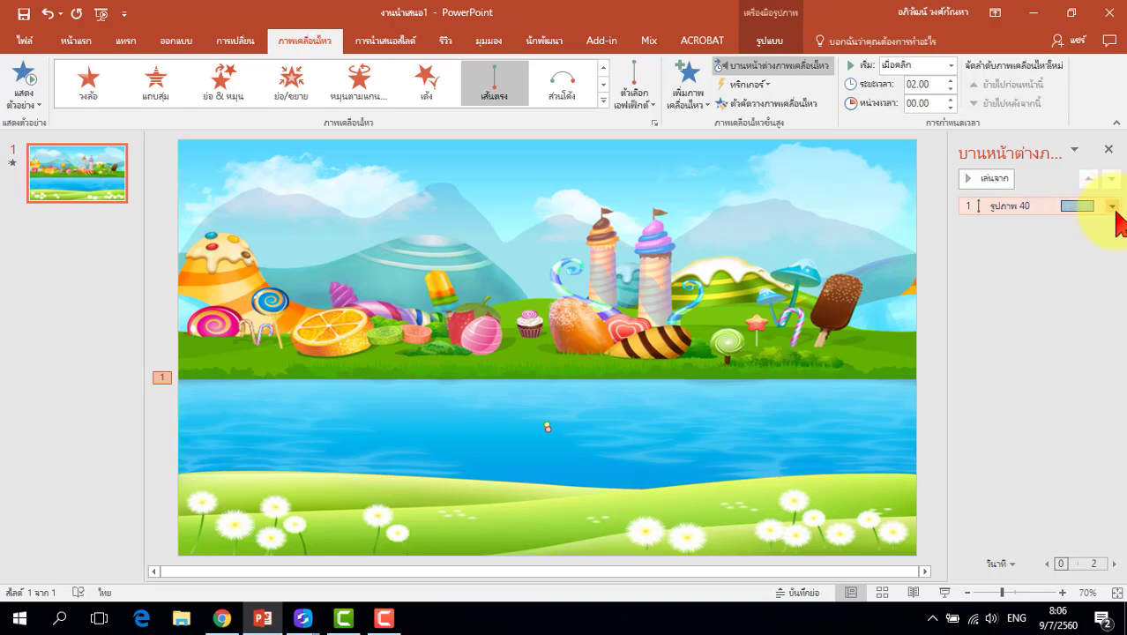
Open the strip animation's Effect Options and turn on Auto-reverse.
click(1113, 206)
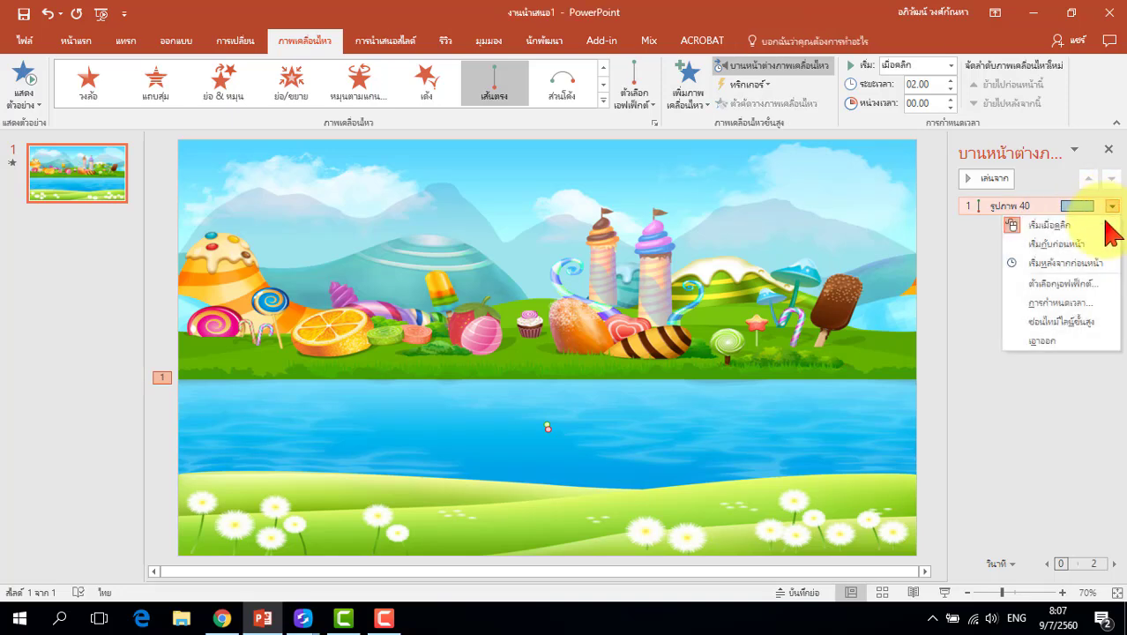
click(1067, 284)
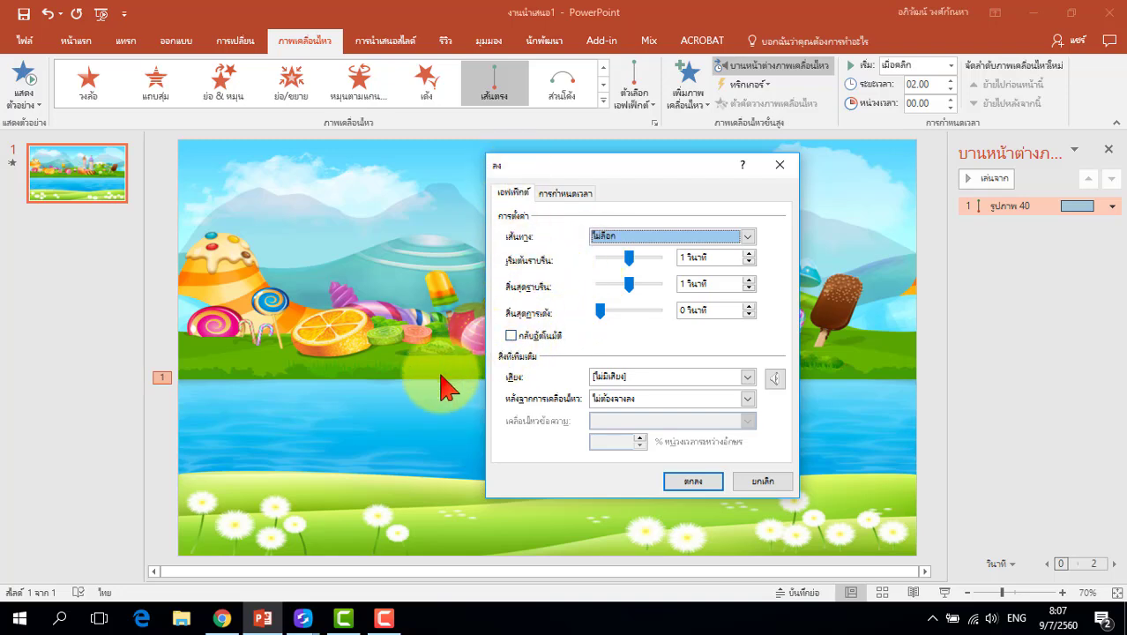
click(509, 336)
click(511, 335)
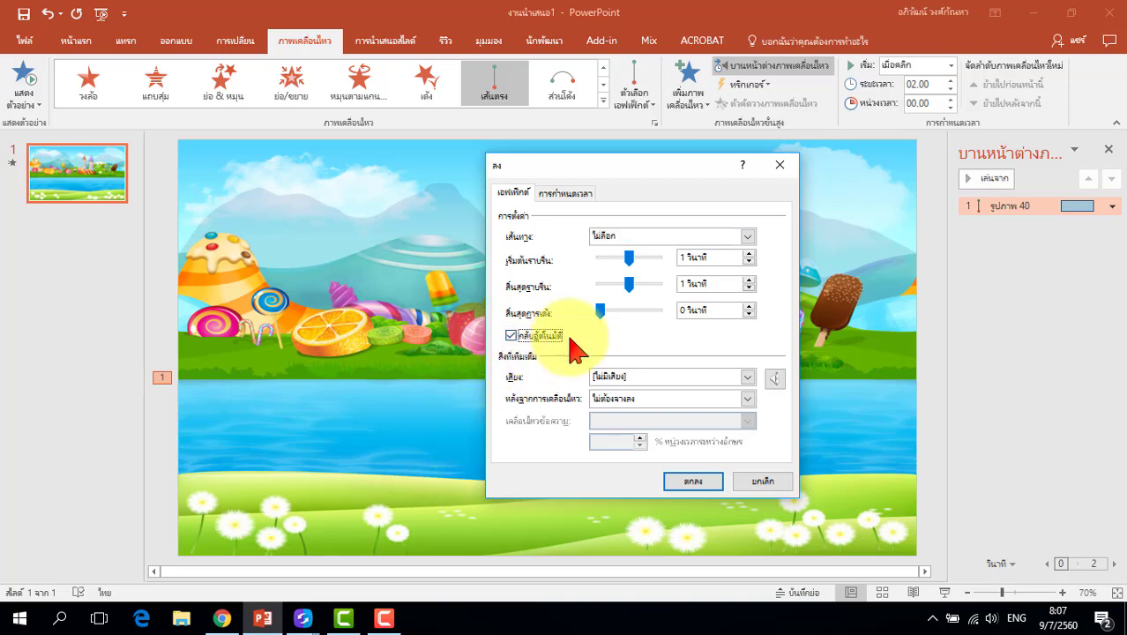
Set timing to With Previous, 1 second (Fast), repeating Until End of Slide.
click(566, 197)
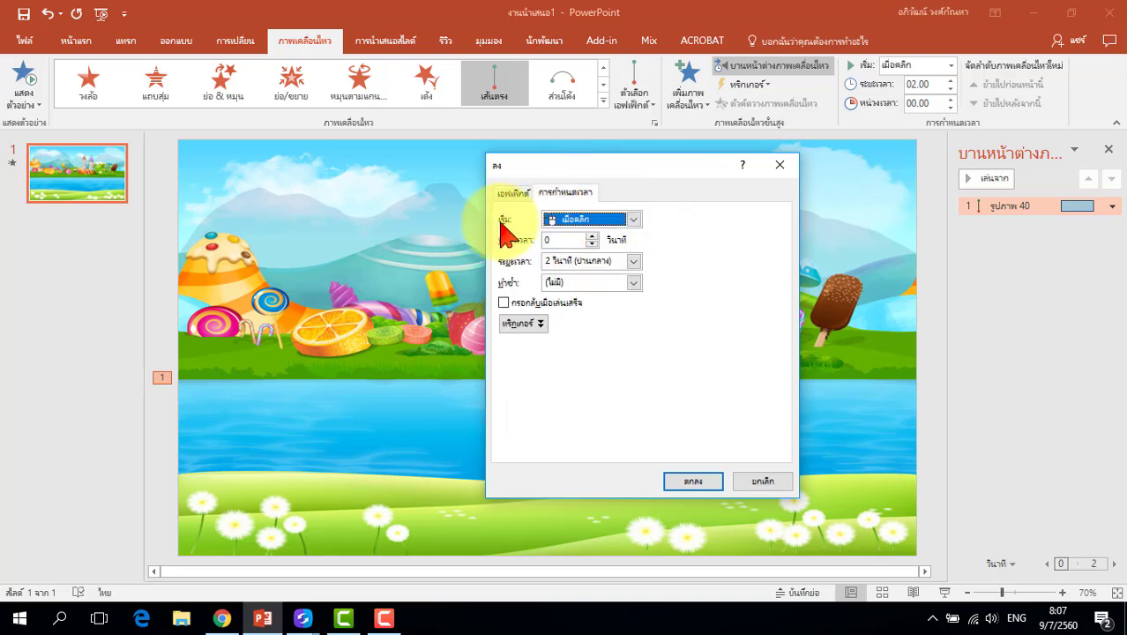
click(632, 219)
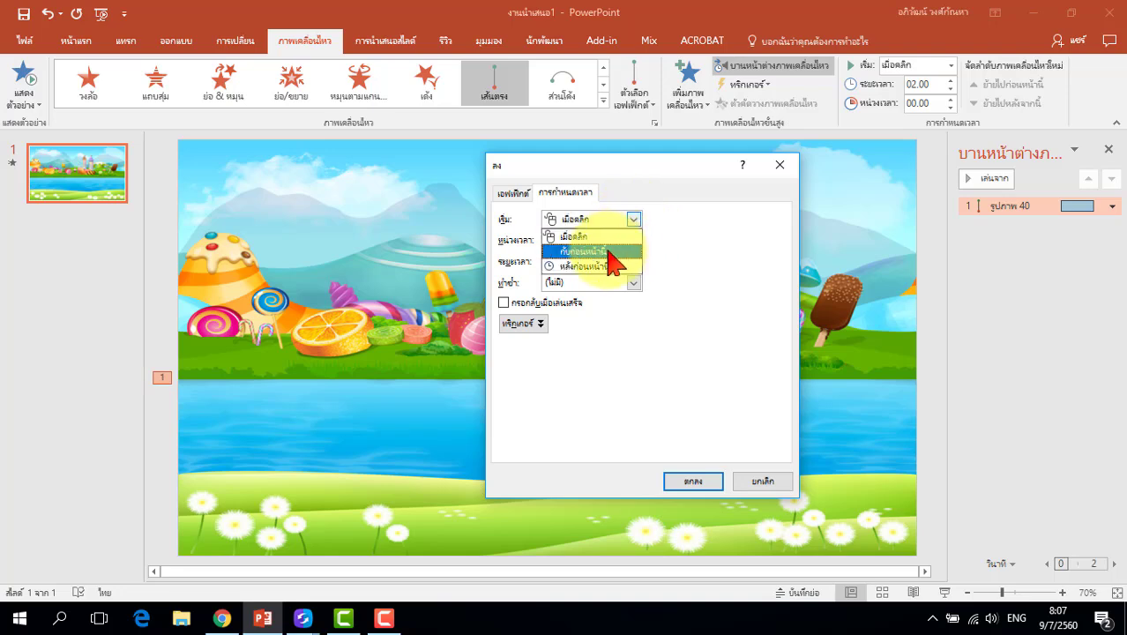
click(620, 252)
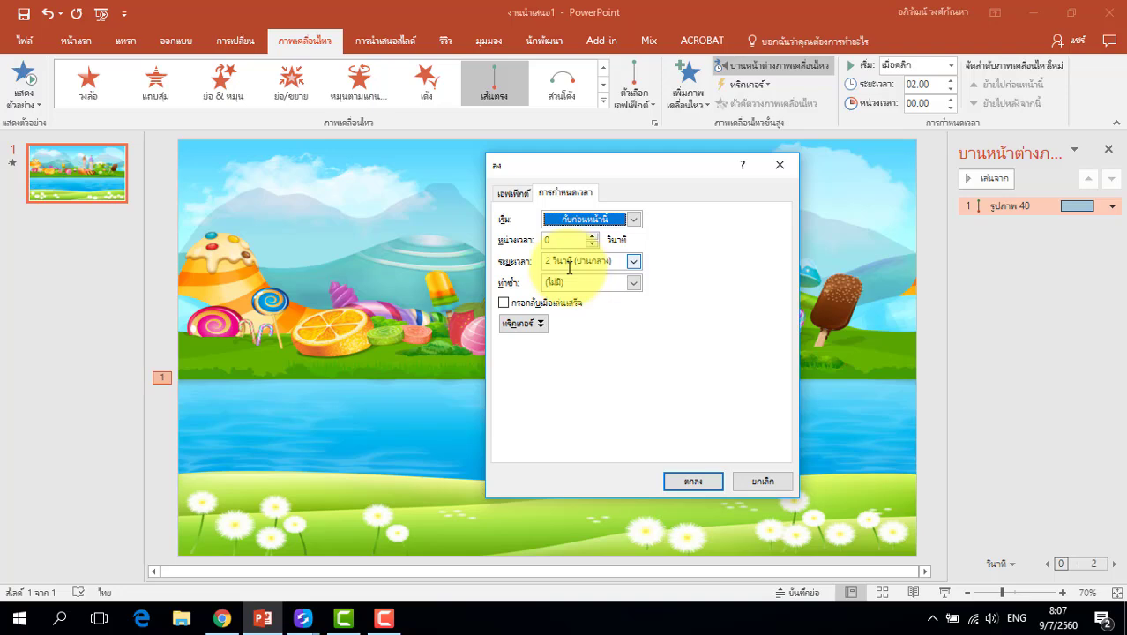
click(635, 261)
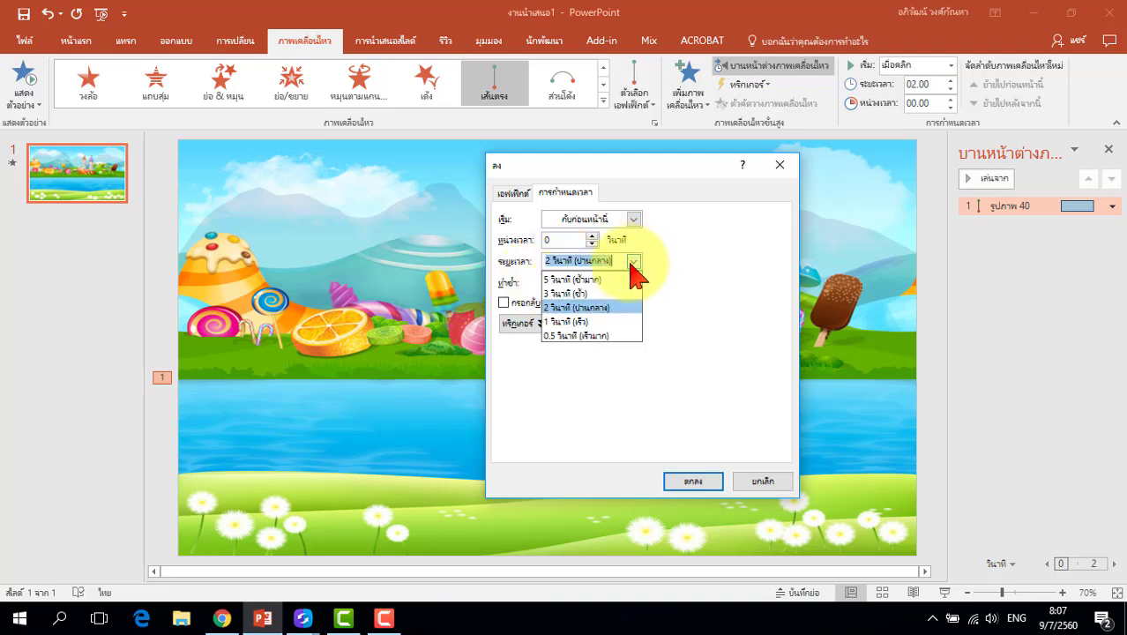
click(594, 321)
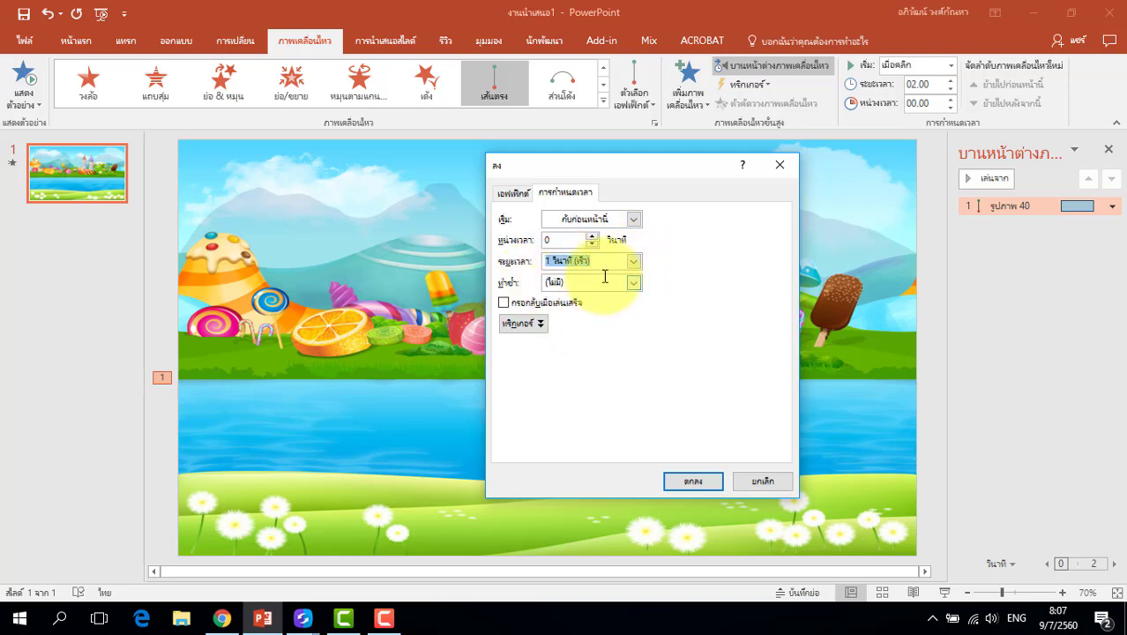
click(634, 282)
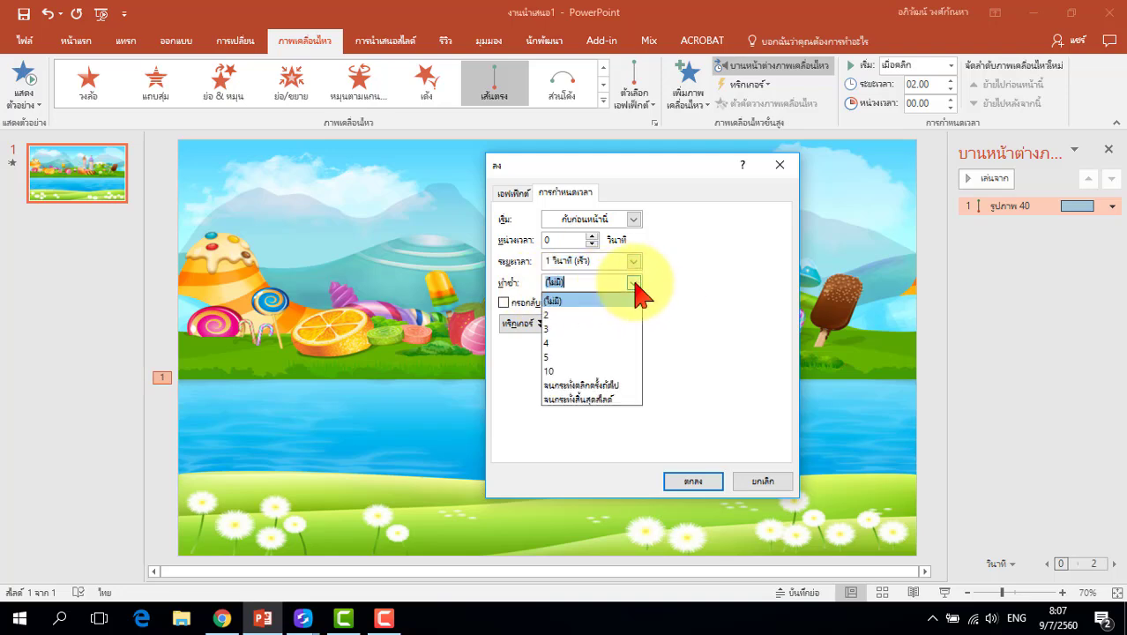
click(599, 401)
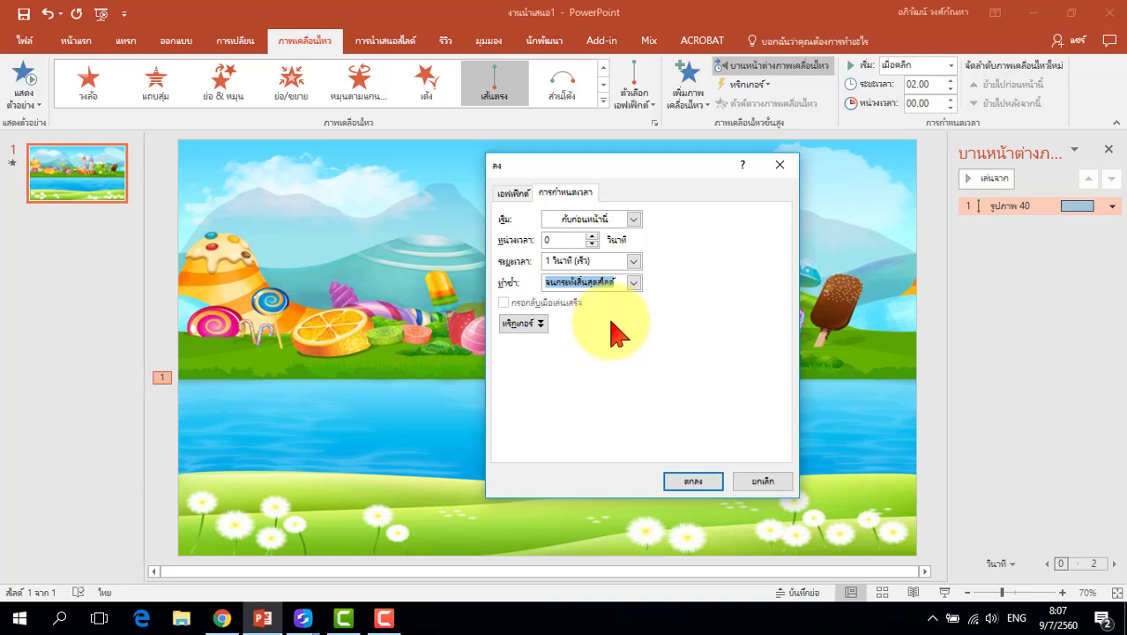
click(695, 481)
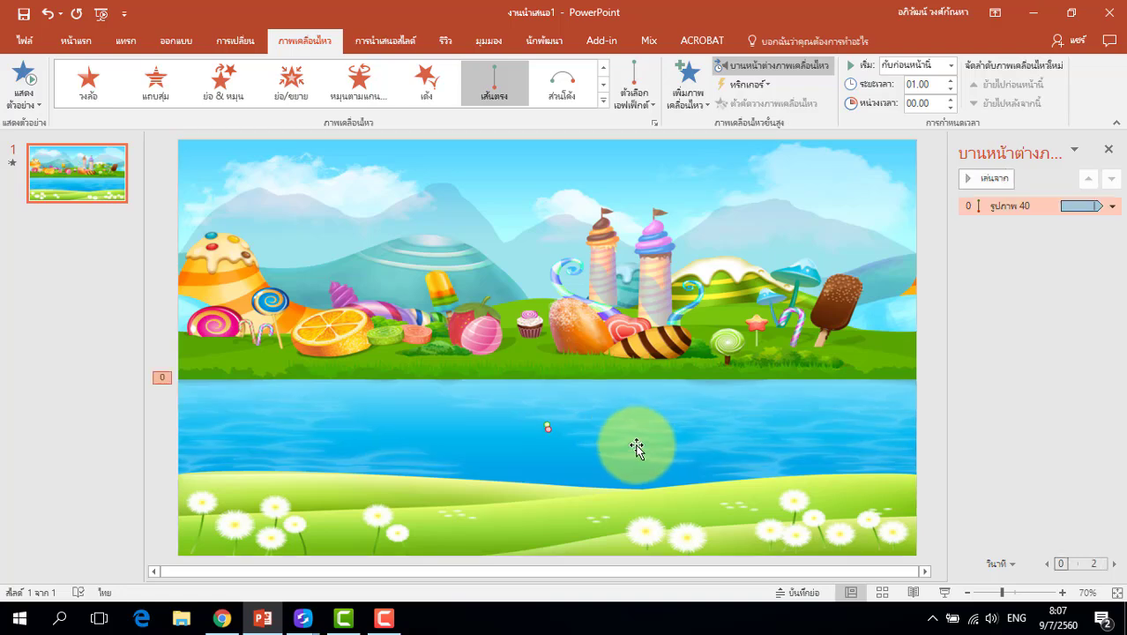
click(944, 597)
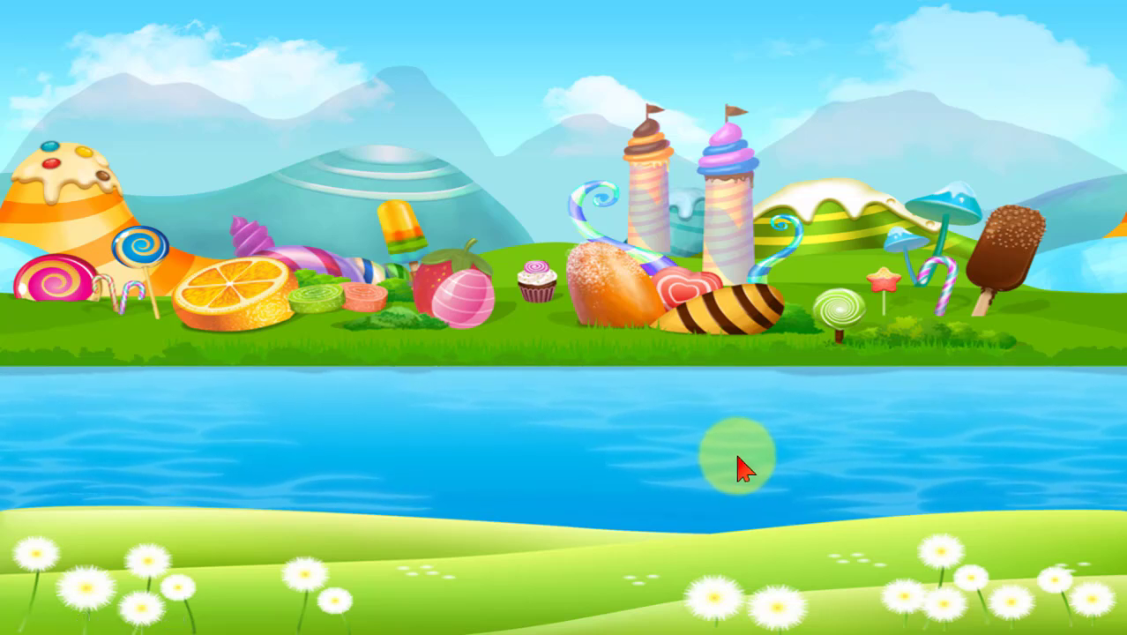
key(Escape)
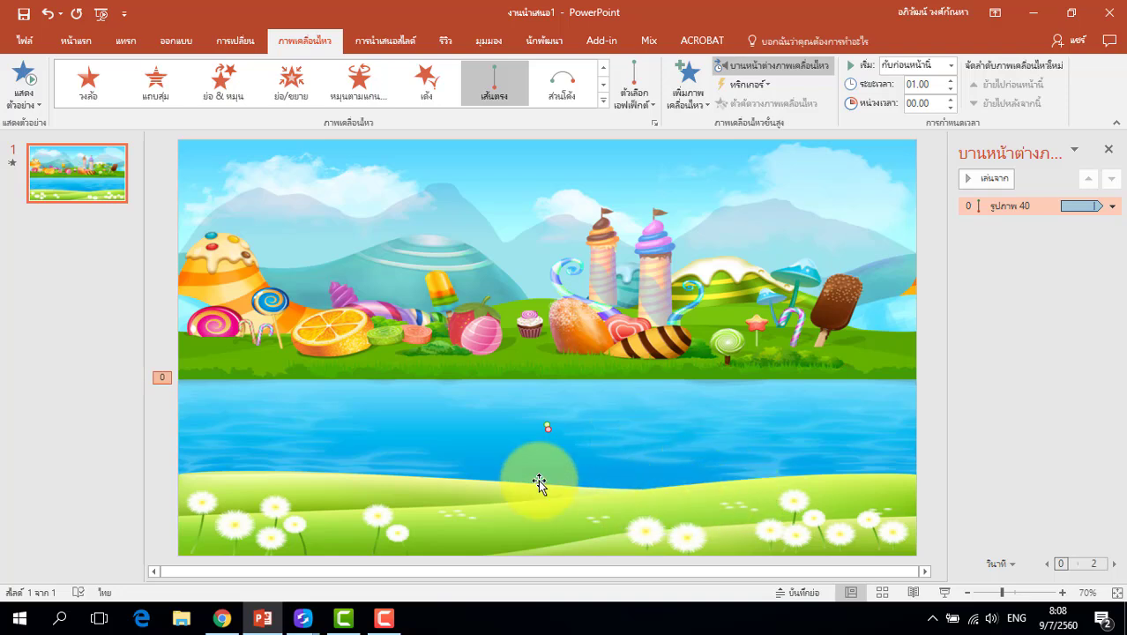
Insert the butterfly-animated-gif-45 picture and shrink it to about 2.8 cm.
click(134, 40)
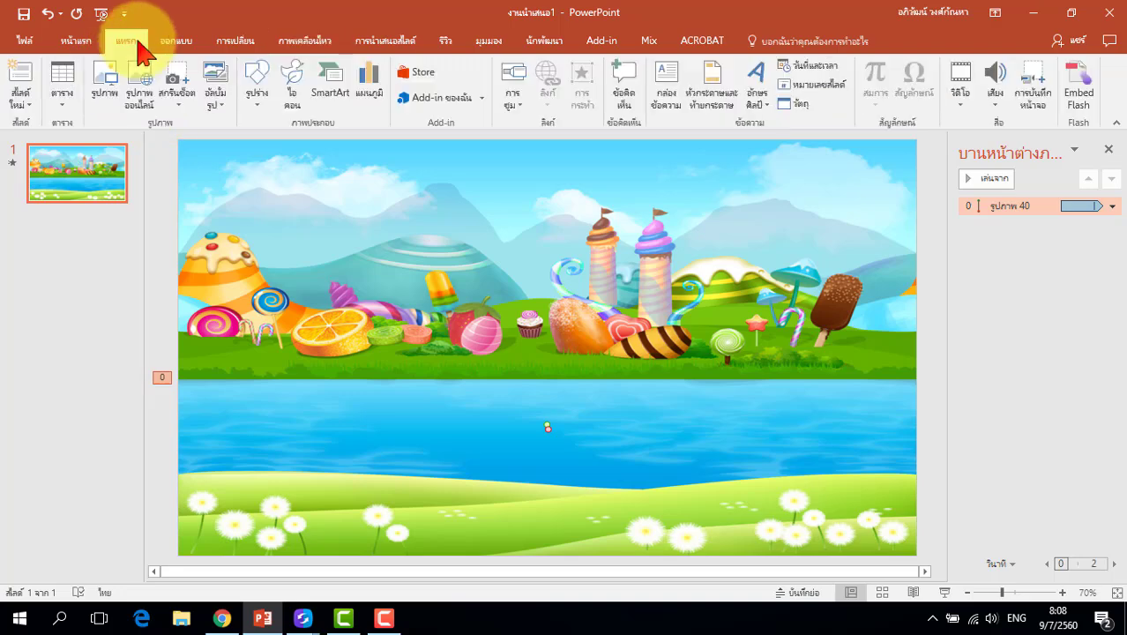
click(108, 99)
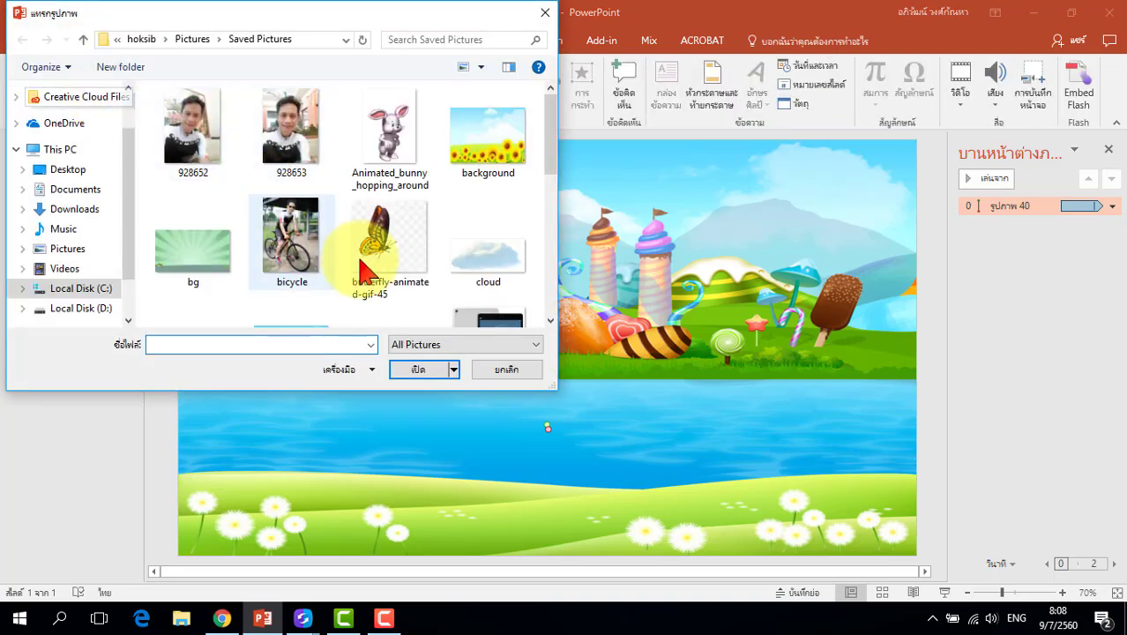
click(388, 242)
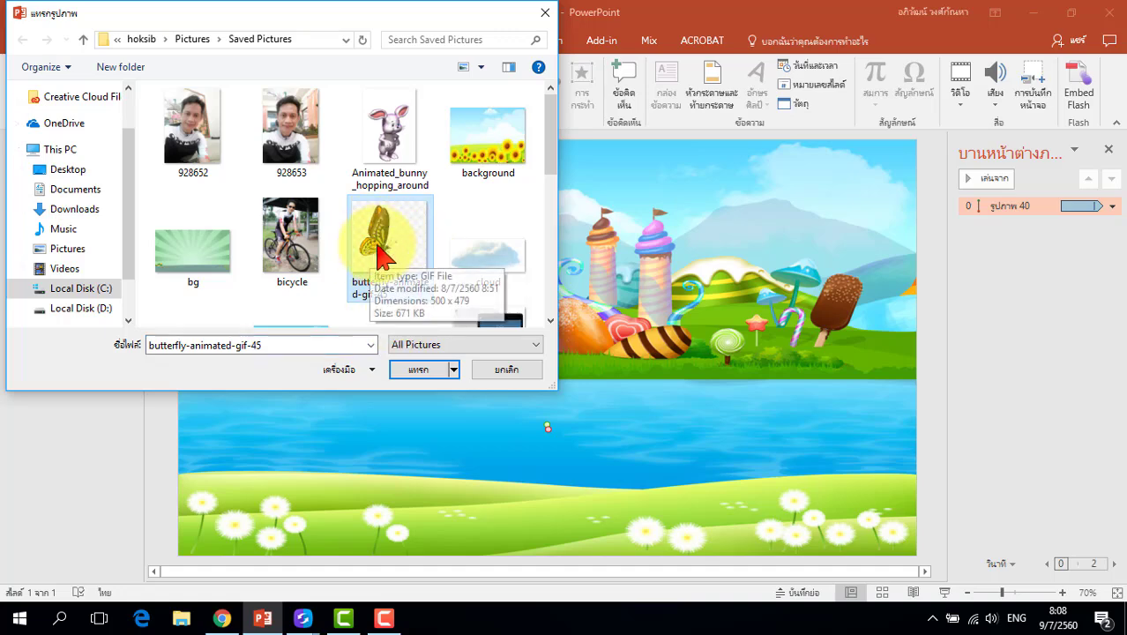
click(421, 371)
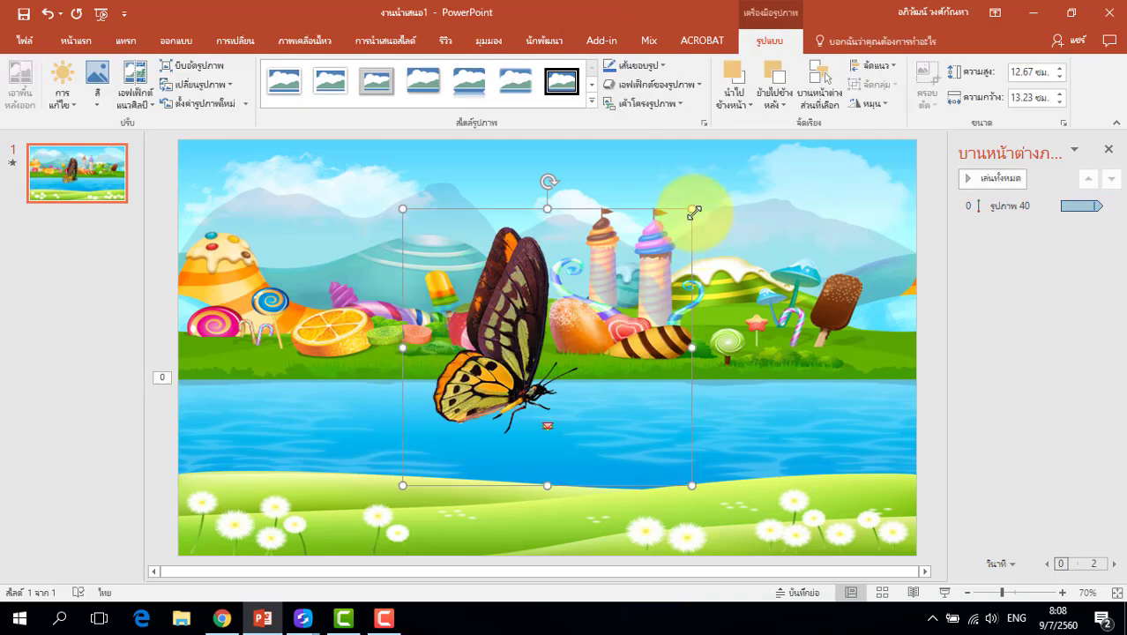
drag(694, 212, 468, 419)
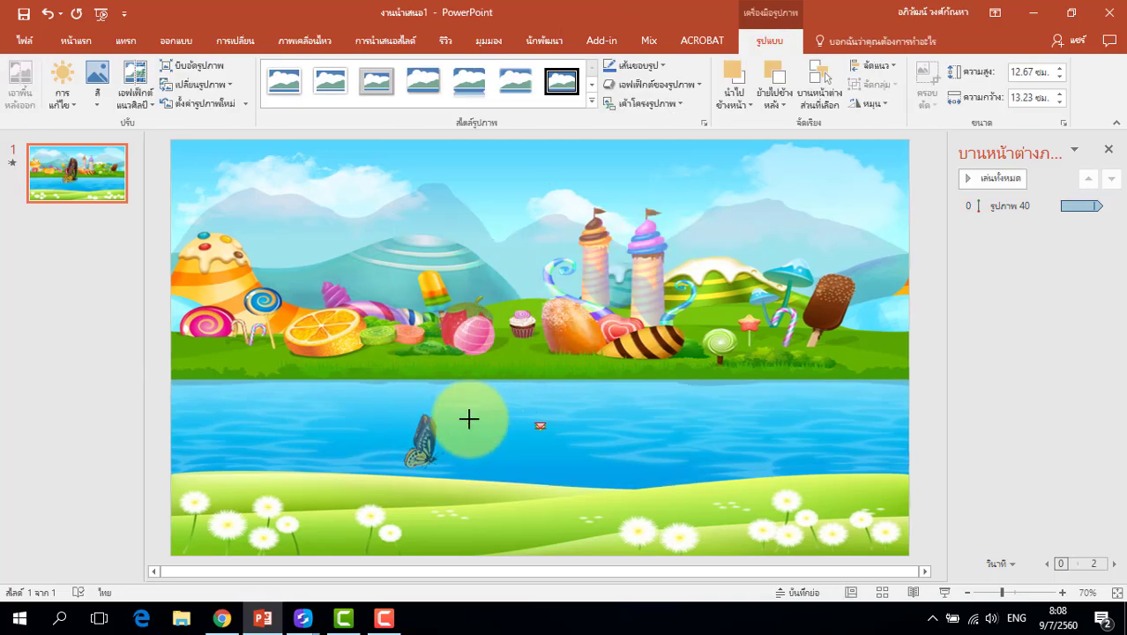
drag(459, 430, 460, 425)
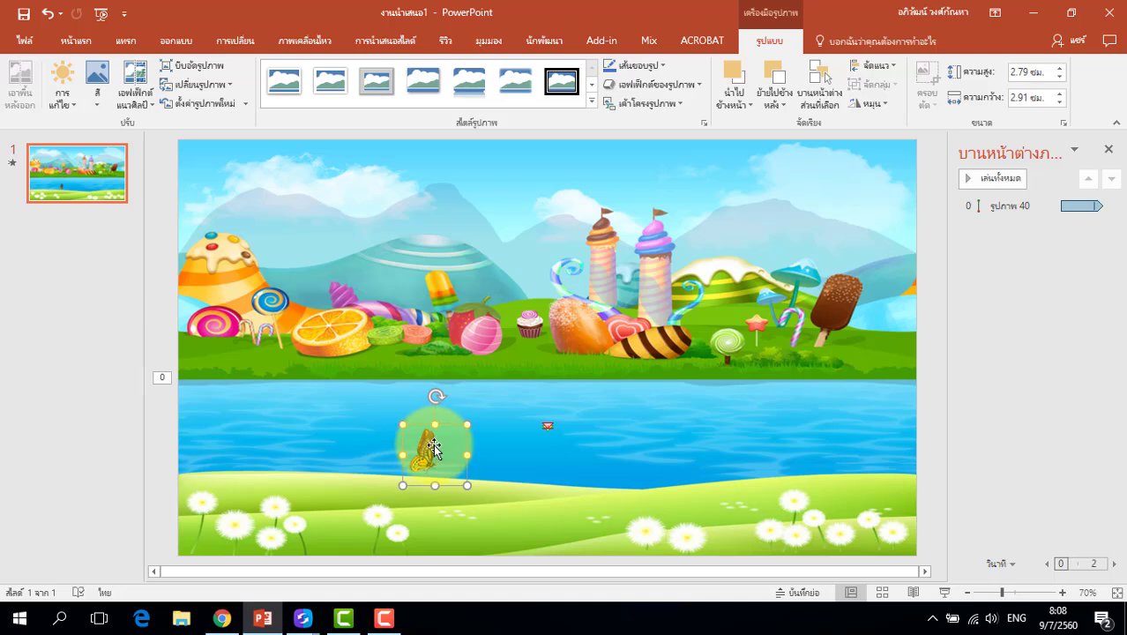
Copy the butterfly to the river's right side, flip it horizontally, and spread both apart.
drag(427, 448, 760, 447)
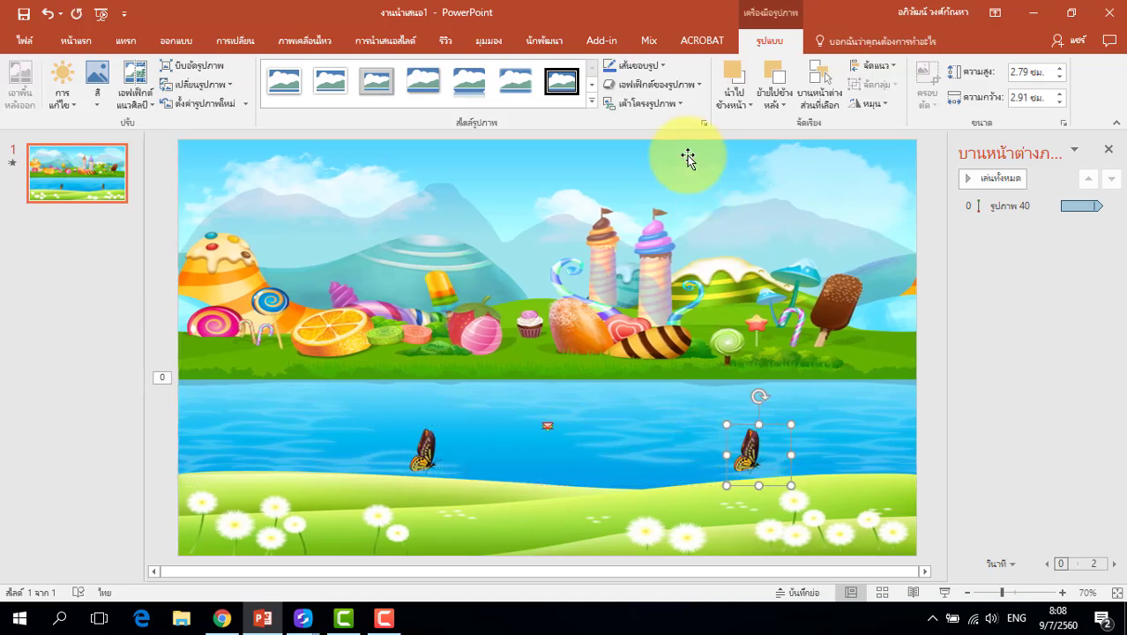
click(887, 103)
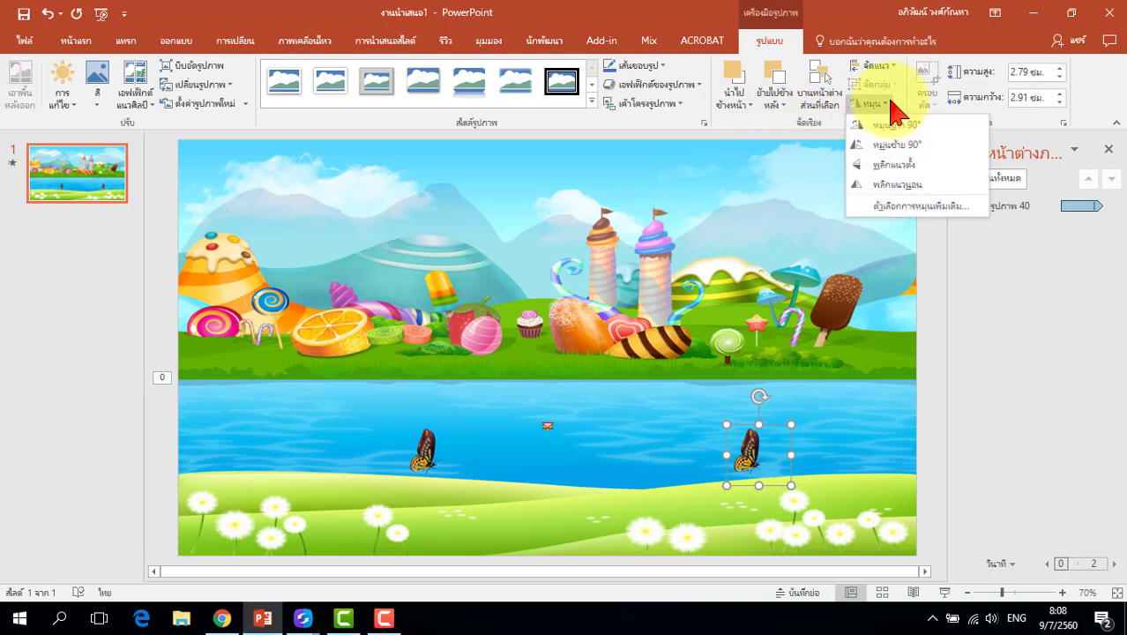
click(898, 185)
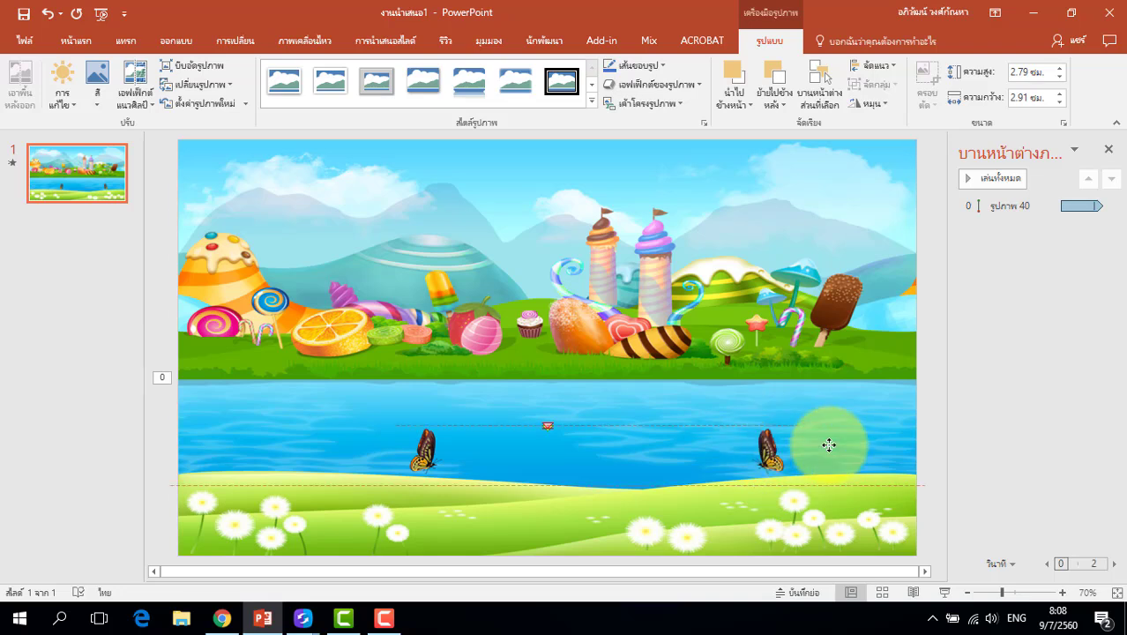
drag(766, 450, 807, 454)
drag(423, 450, 290, 450)
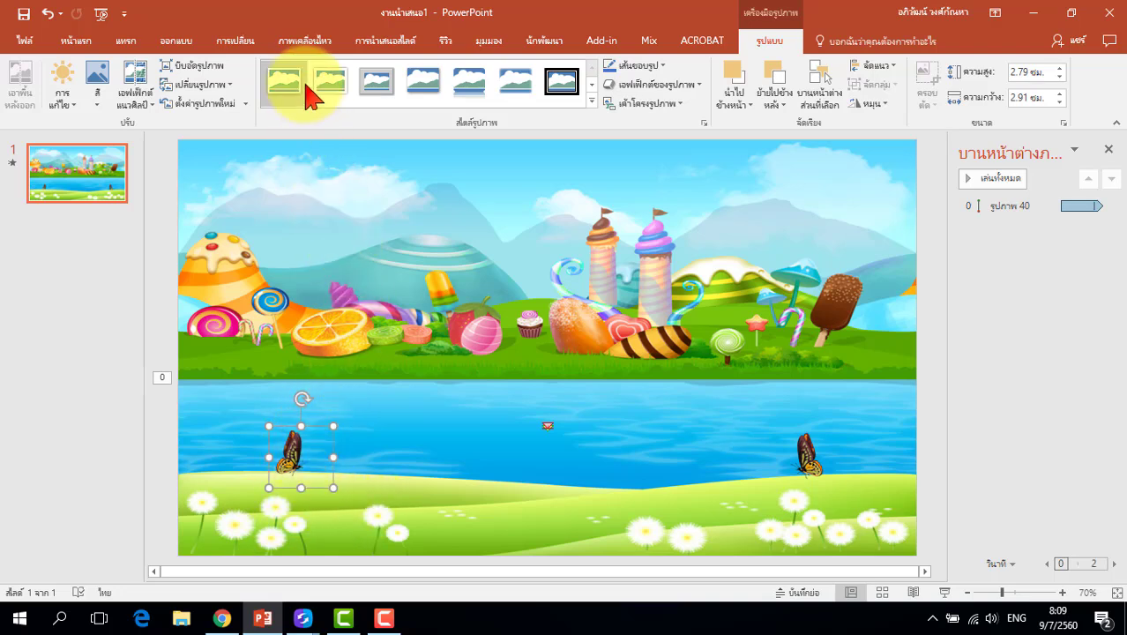
Apply the Circle motion path from More Motion Paths to the left butterfly.
click(317, 55)
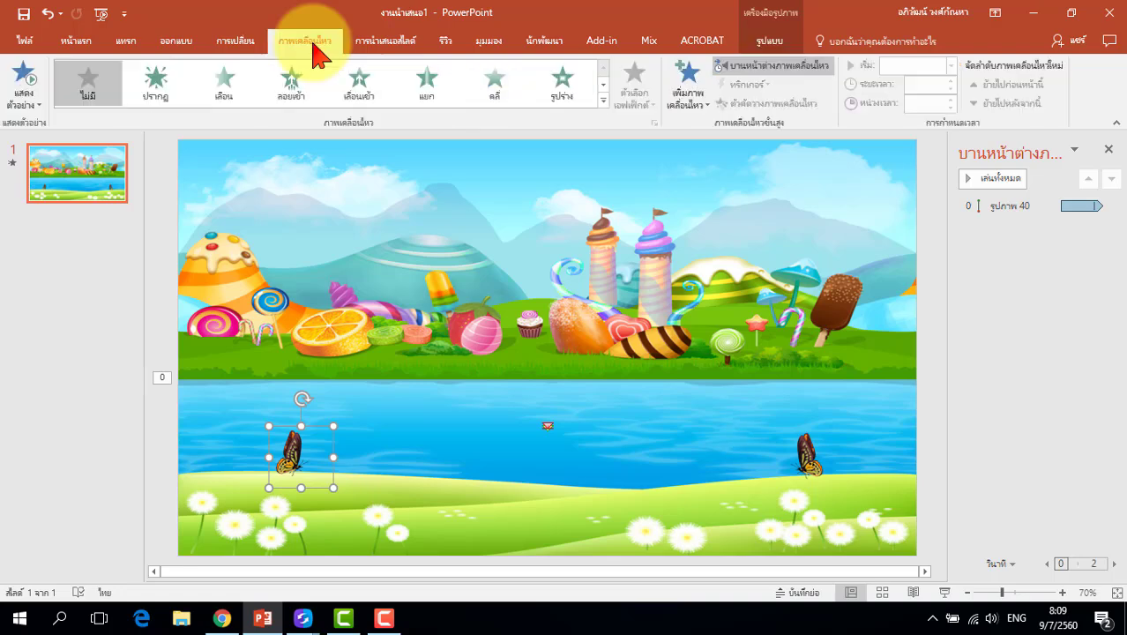
click(603, 101)
drag(608, 118, 598, 168)
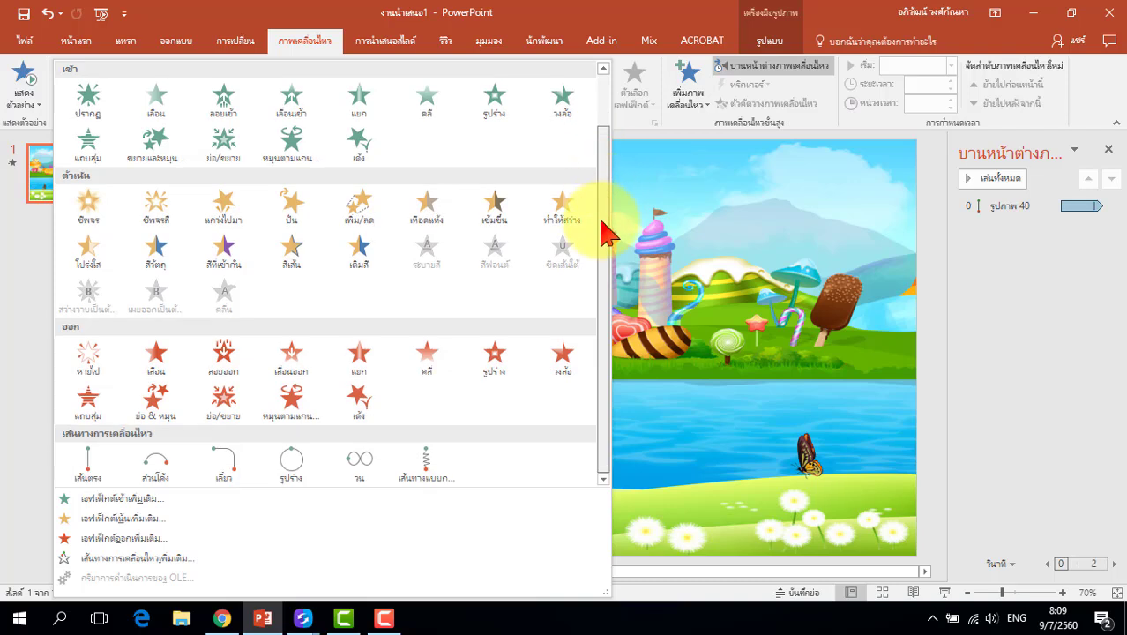
click(163, 565)
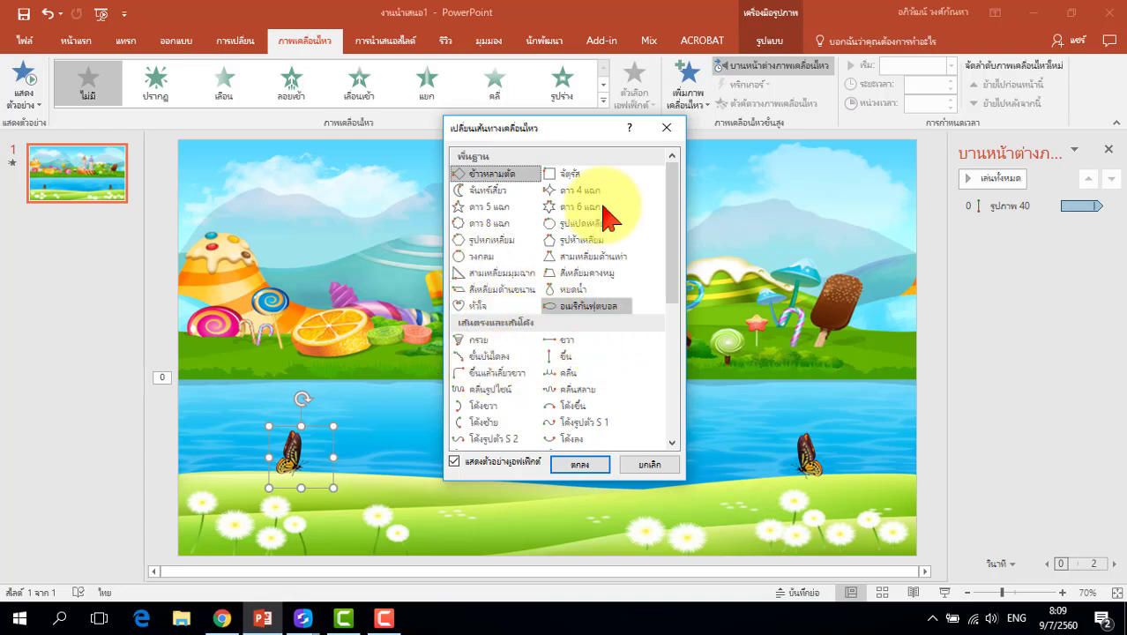
mouse_move(676, 282)
mouse_down()
mouse_move(681, 427)
mouse_move(661, 255)
mouse_up()
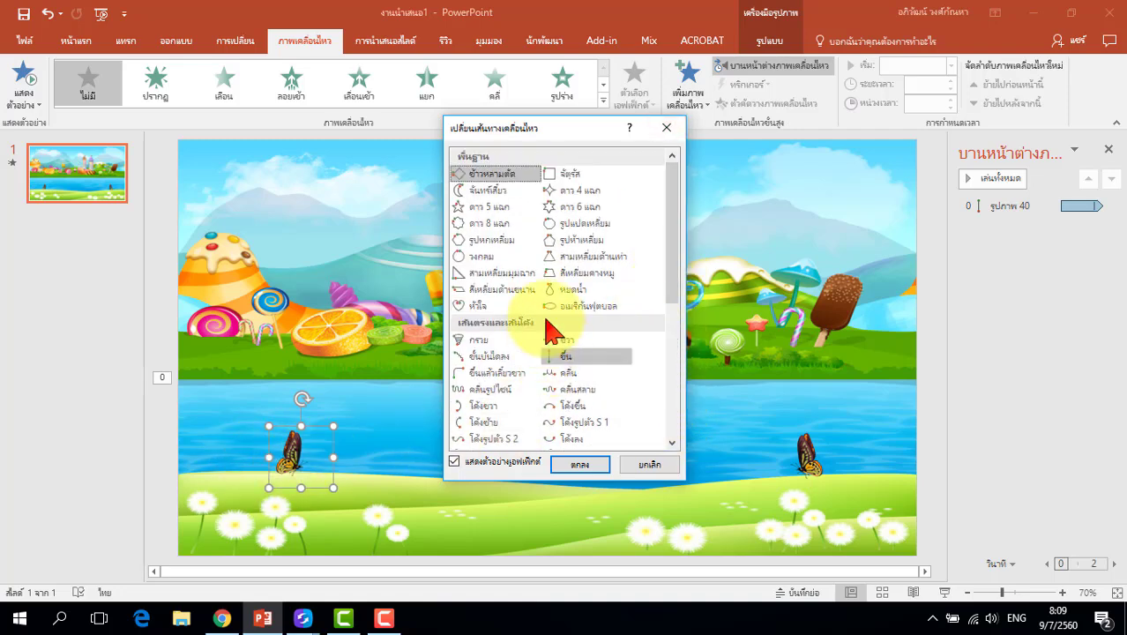
click(486, 262)
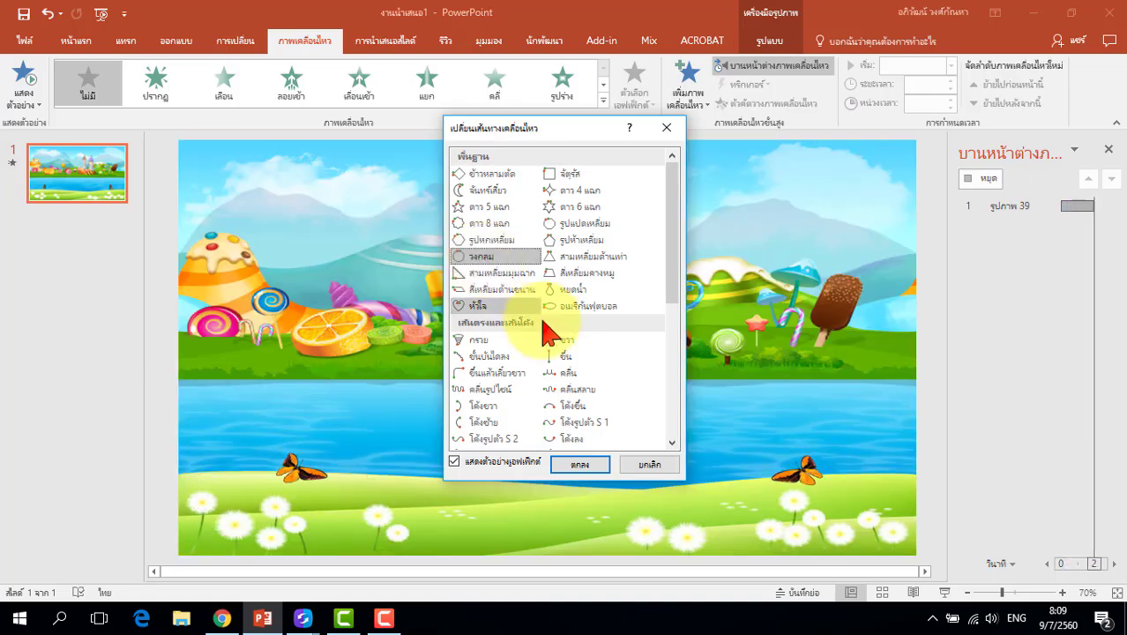
click(582, 466)
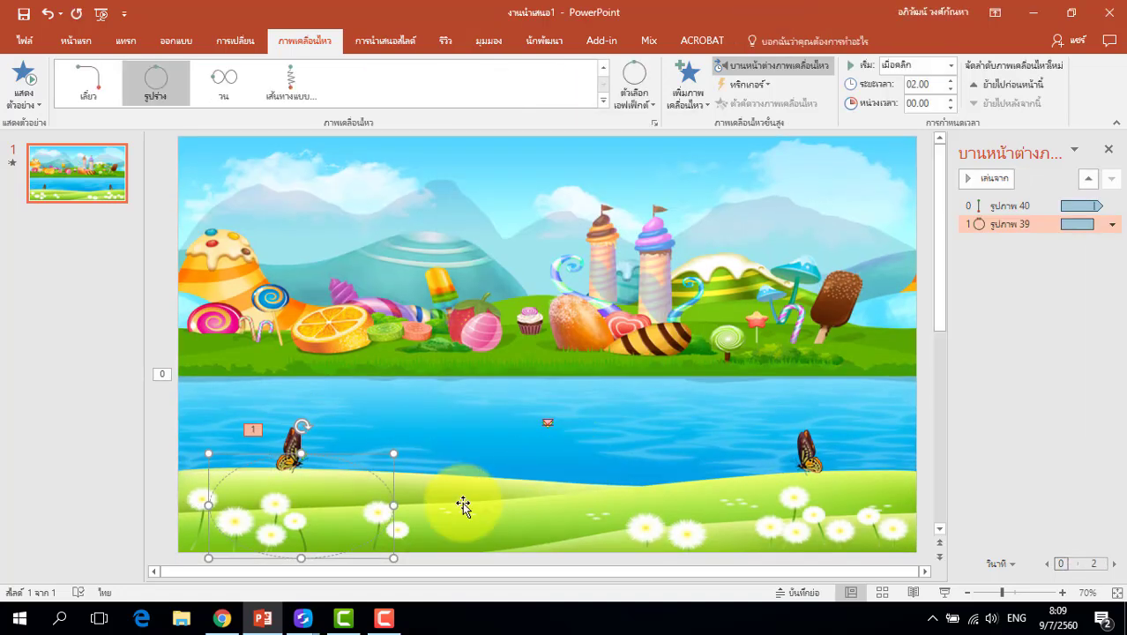
ctrl+scroll(315, 536, up, 2)
ctrl+scroll(315, 536, up, 2)
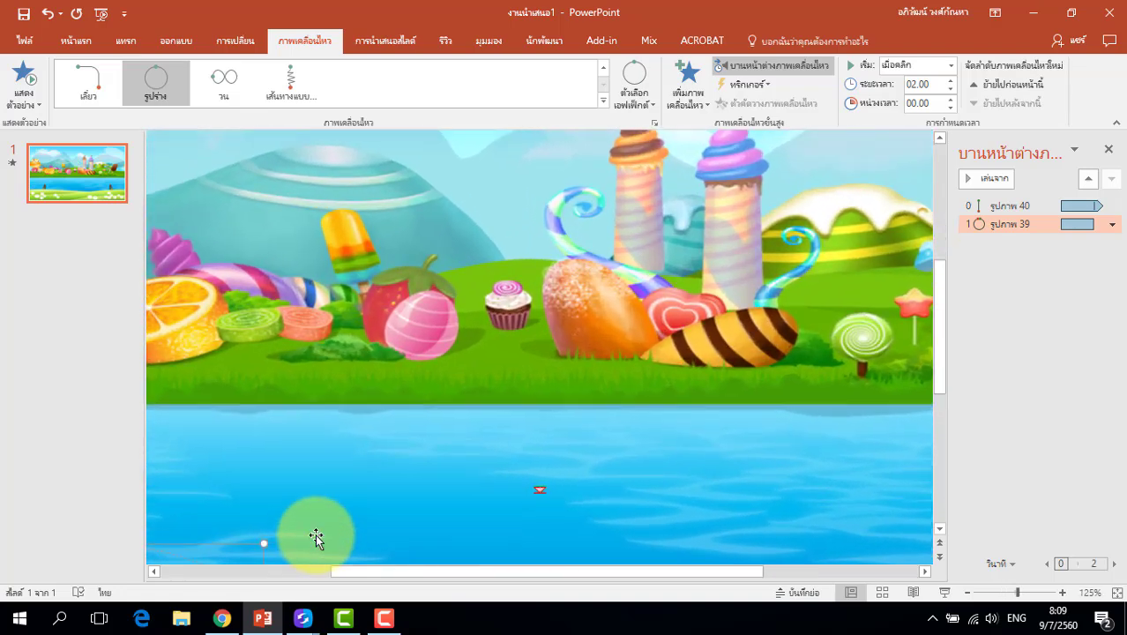
ctrl+scroll(315, 536, up, 1)
ctrl+scroll(315, 536, up, 1)
Move the circle path up, narrow it from the right, and align its start with the butterfly.
drag(354, 574, 245, 575)
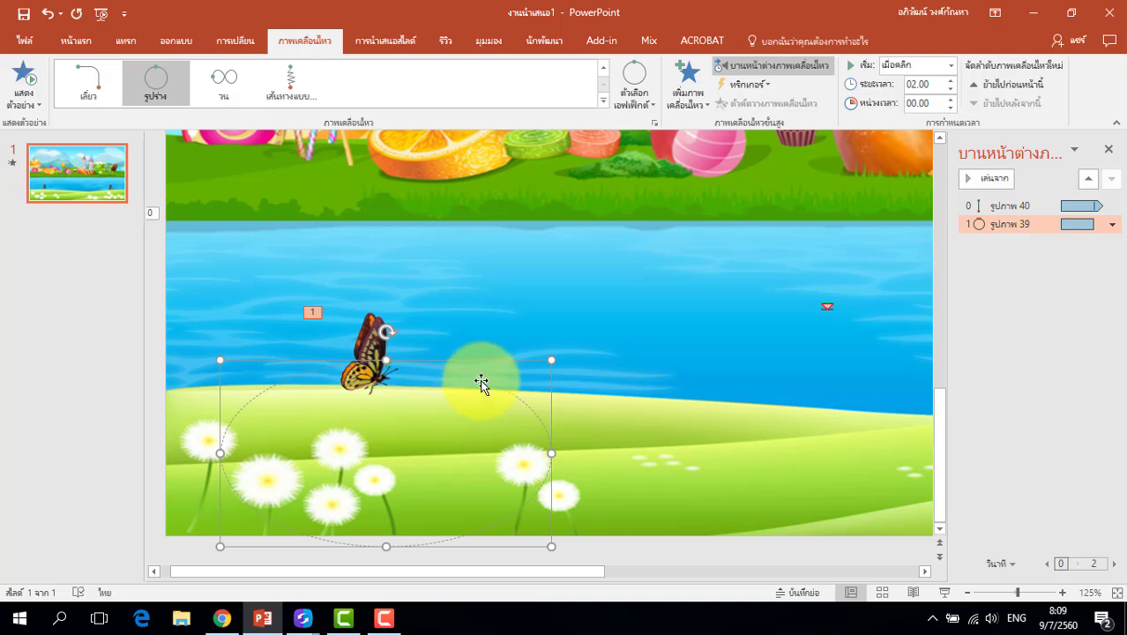
drag(493, 361, 504, 324)
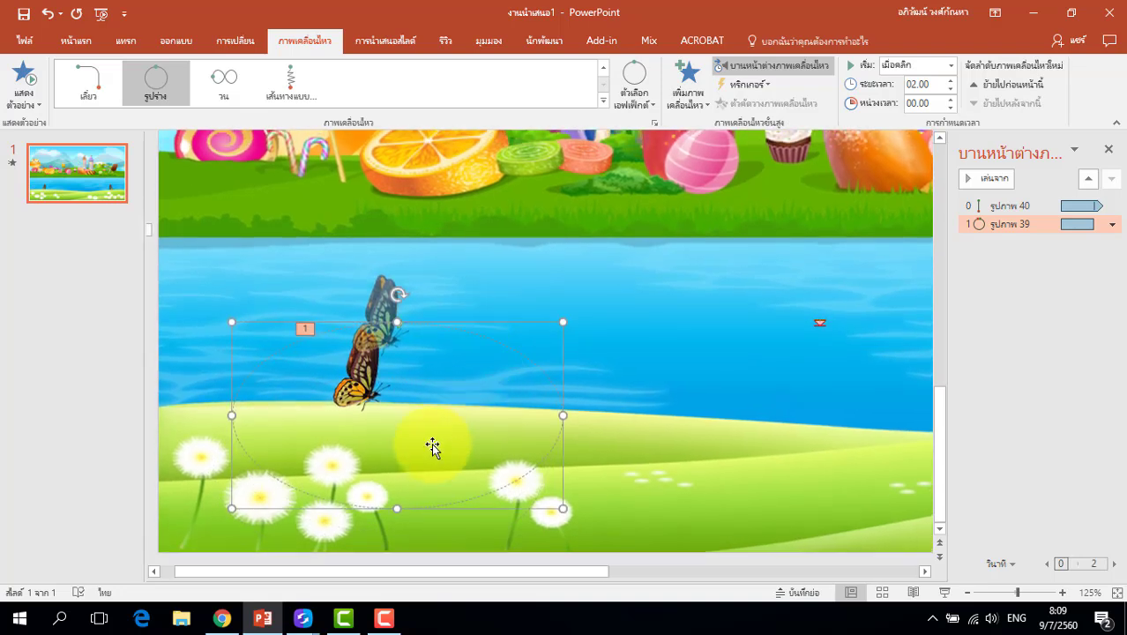
drag(567, 412, 485, 414)
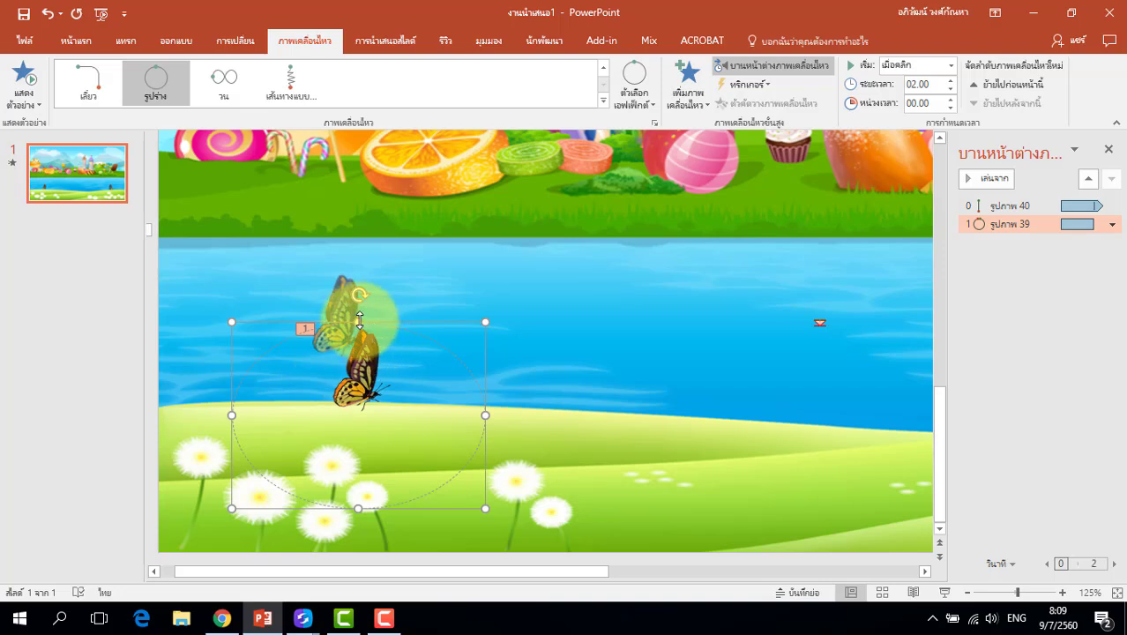
drag(358, 335, 378, 389)
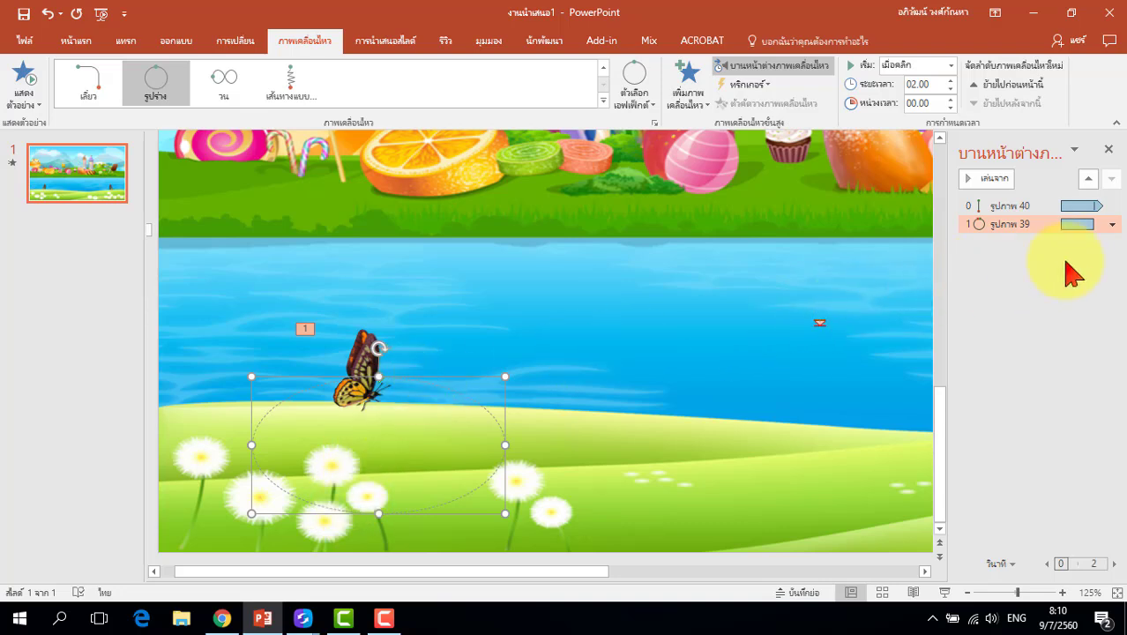
Set the circle animation's timing: With Previous, 5-second duration, repeat Until End of Slide.
click(1112, 225)
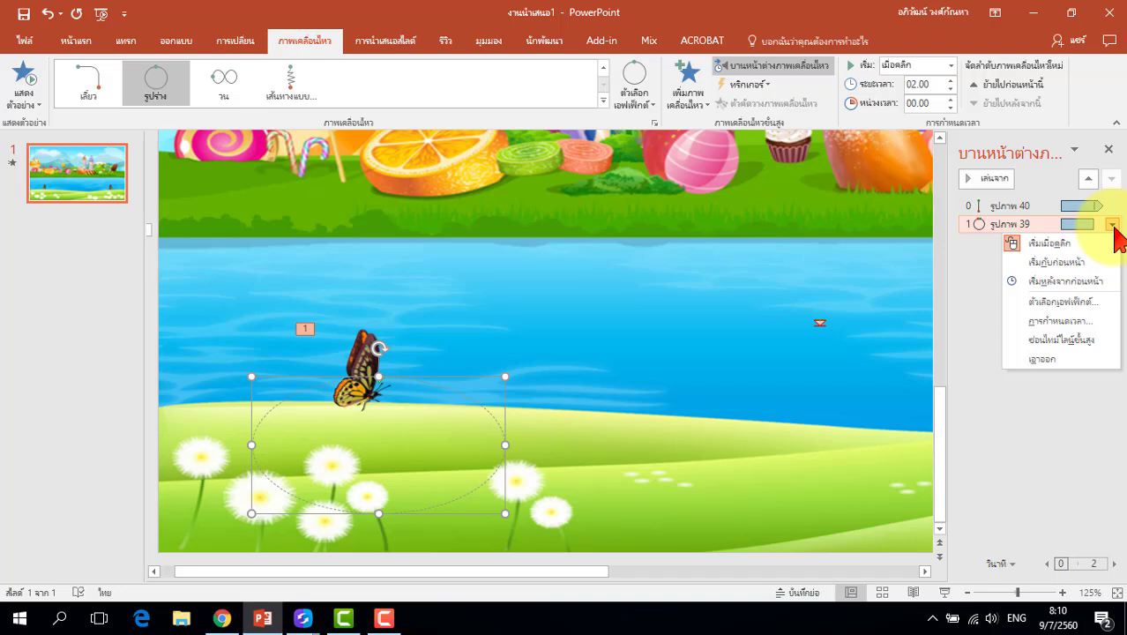
click(1081, 319)
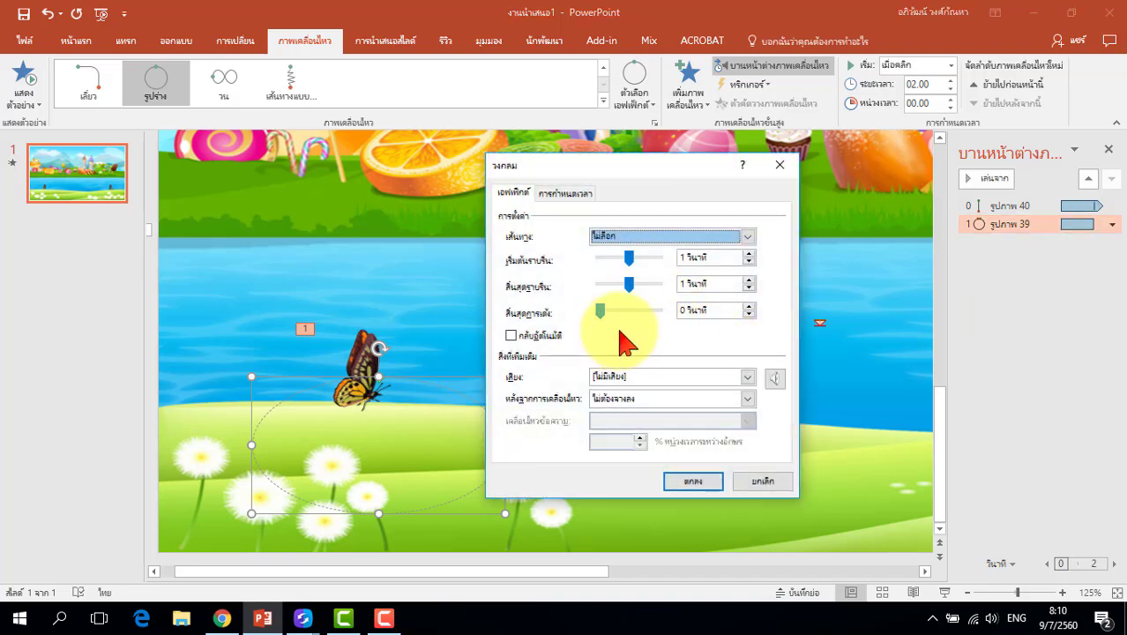
click(573, 196)
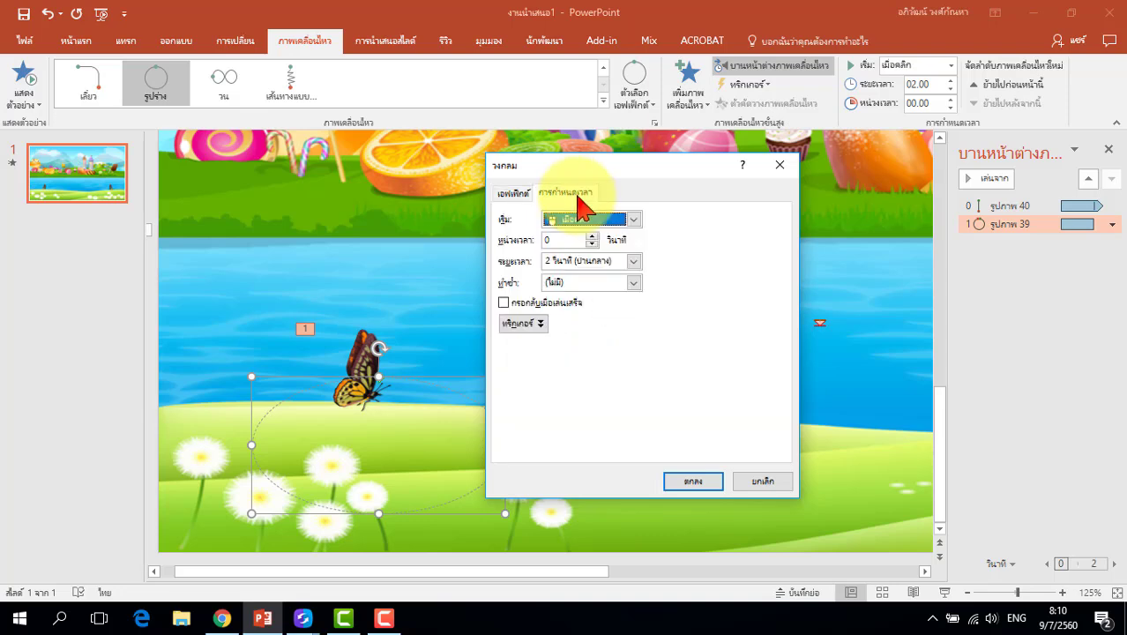
click(623, 219)
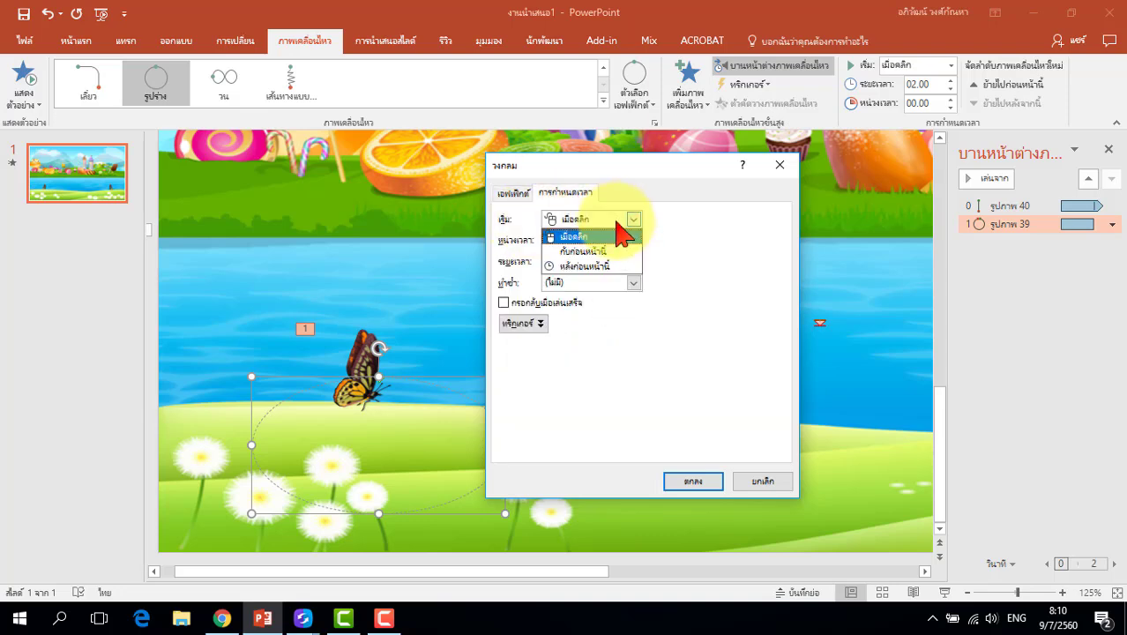
click(606, 249)
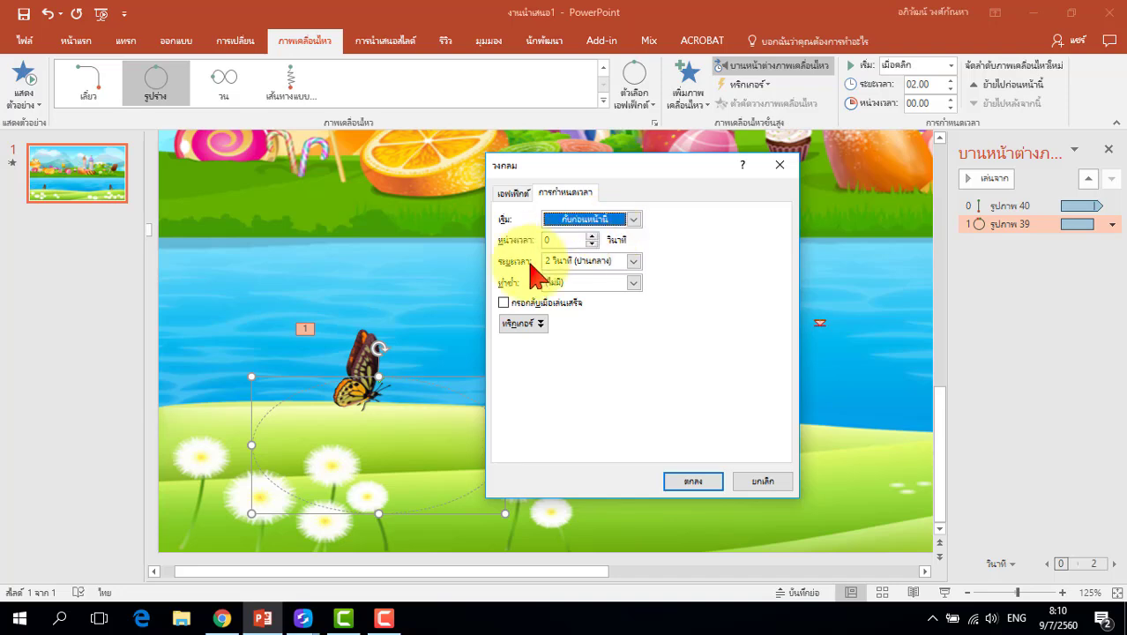
click(633, 261)
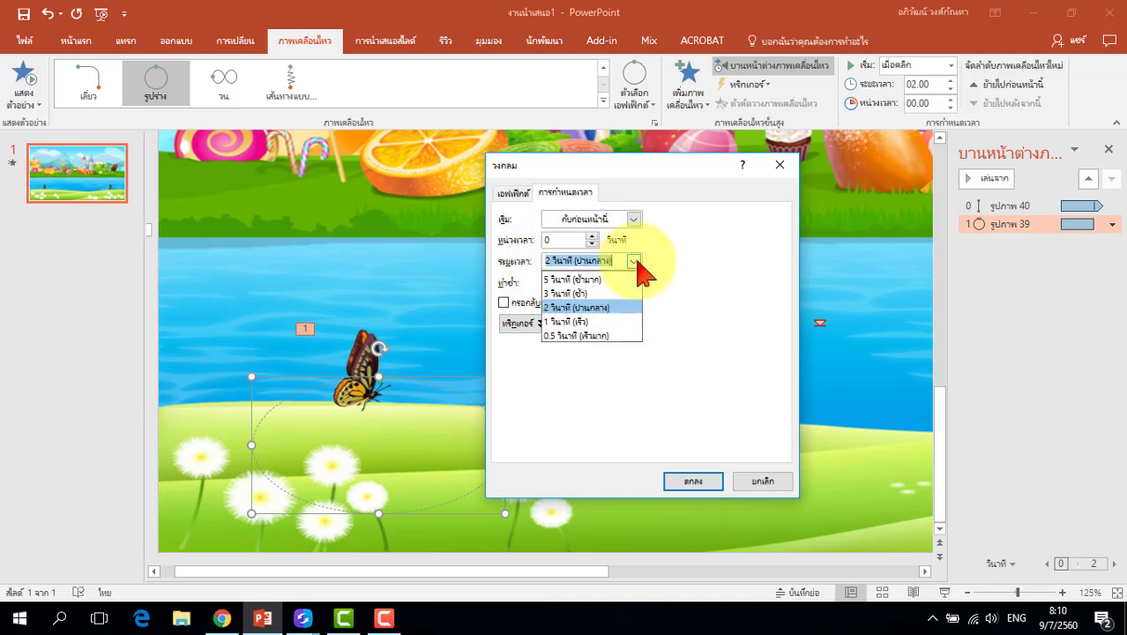
click(606, 282)
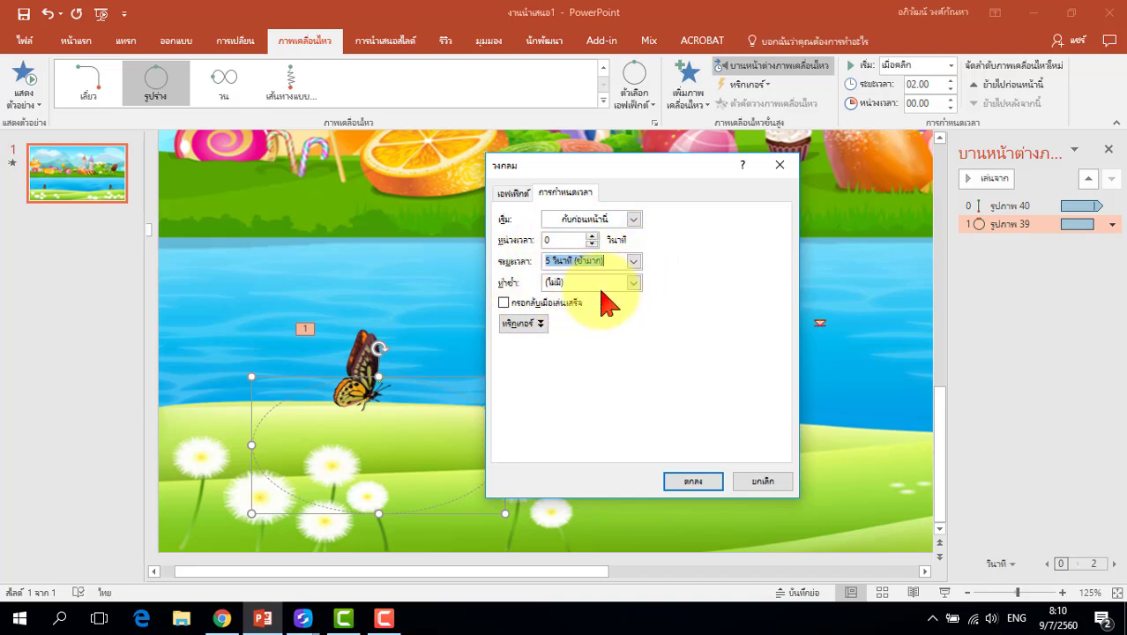
click(634, 282)
click(604, 400)
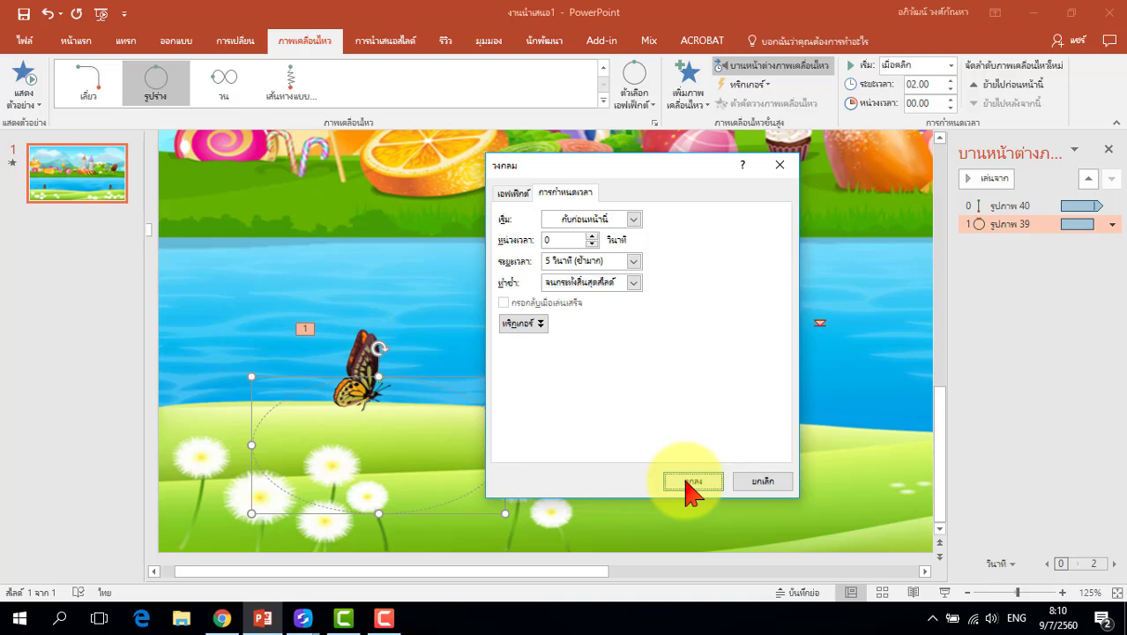
click(686, 480)
text(10)
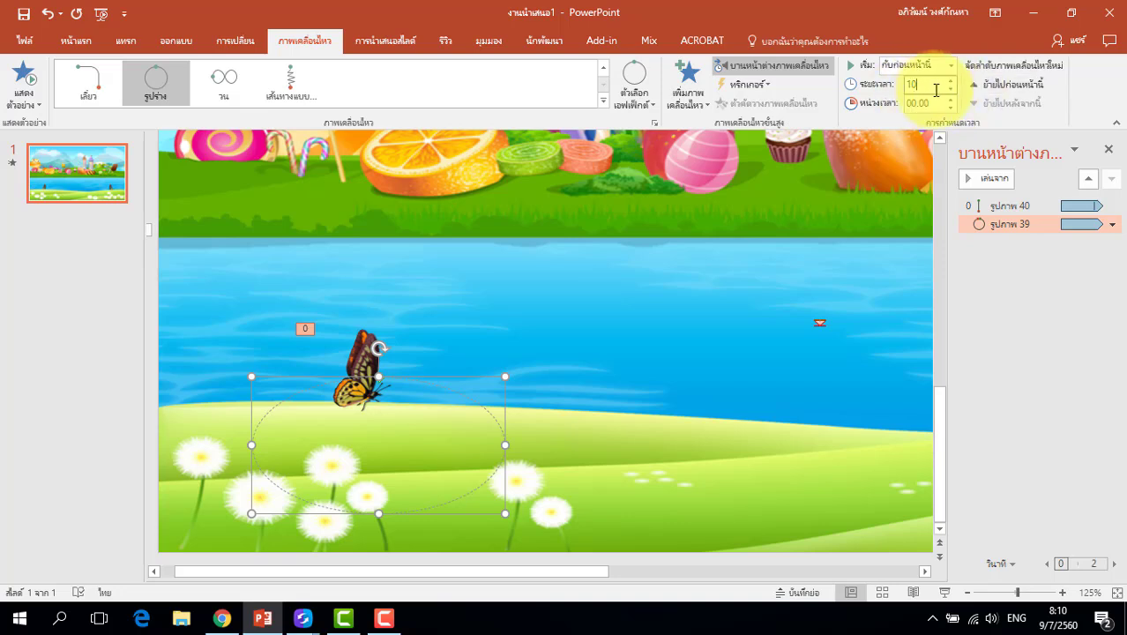
key(Return)
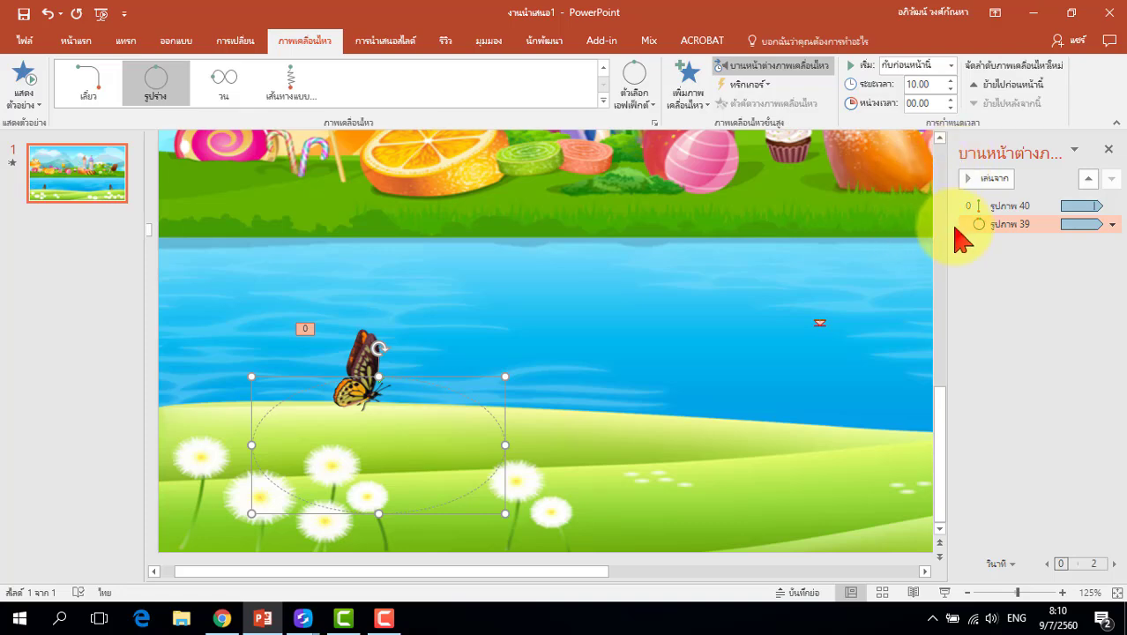
click(945, 594)
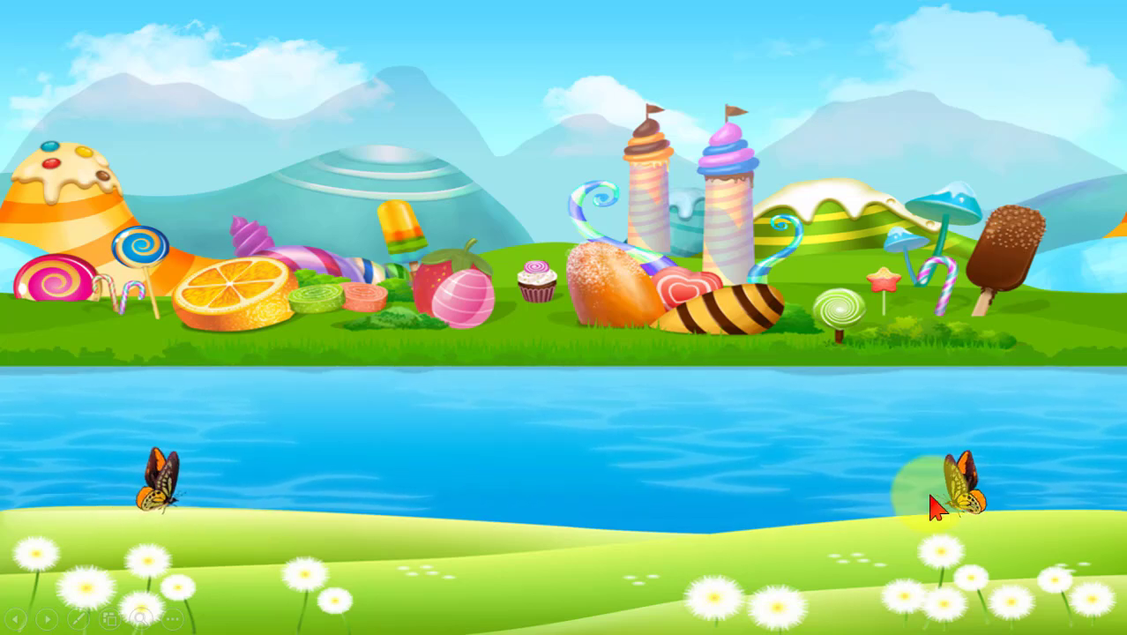
key(Escape)
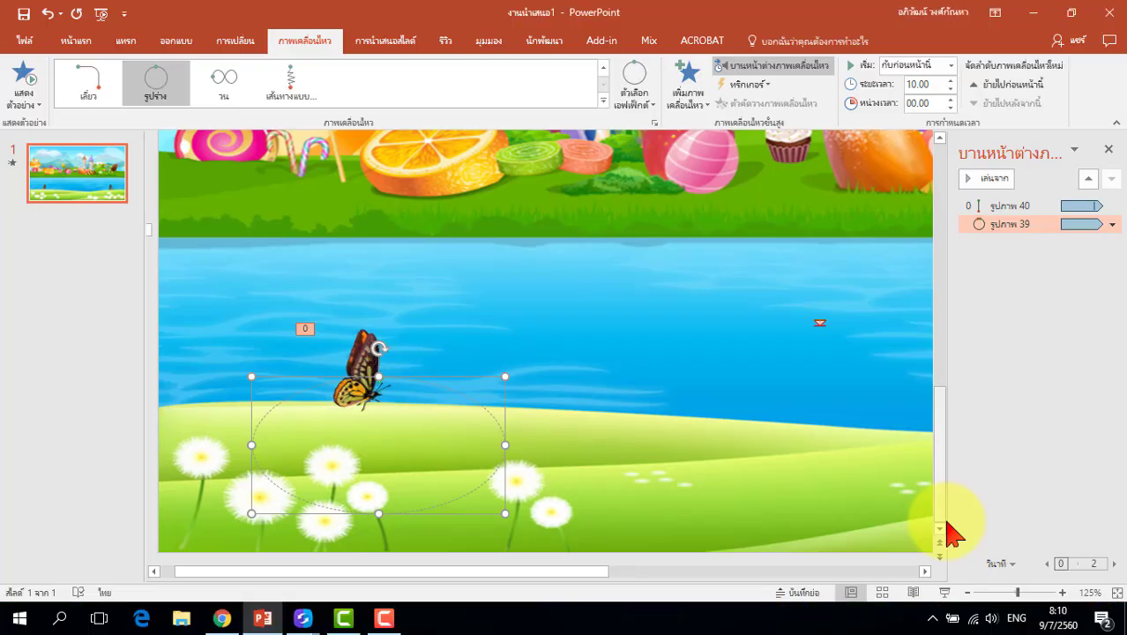
drag(521, 572, 769, 571)
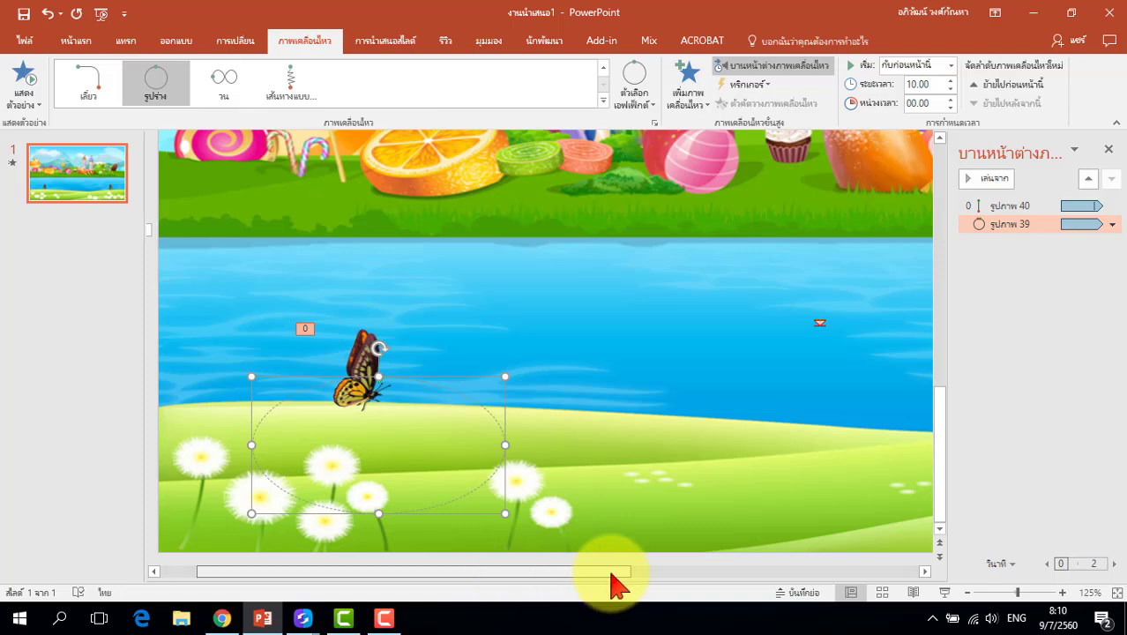
For the right butterfly, pick Figure 8 Horizontal from the full motion paths list.
click(848, 396)
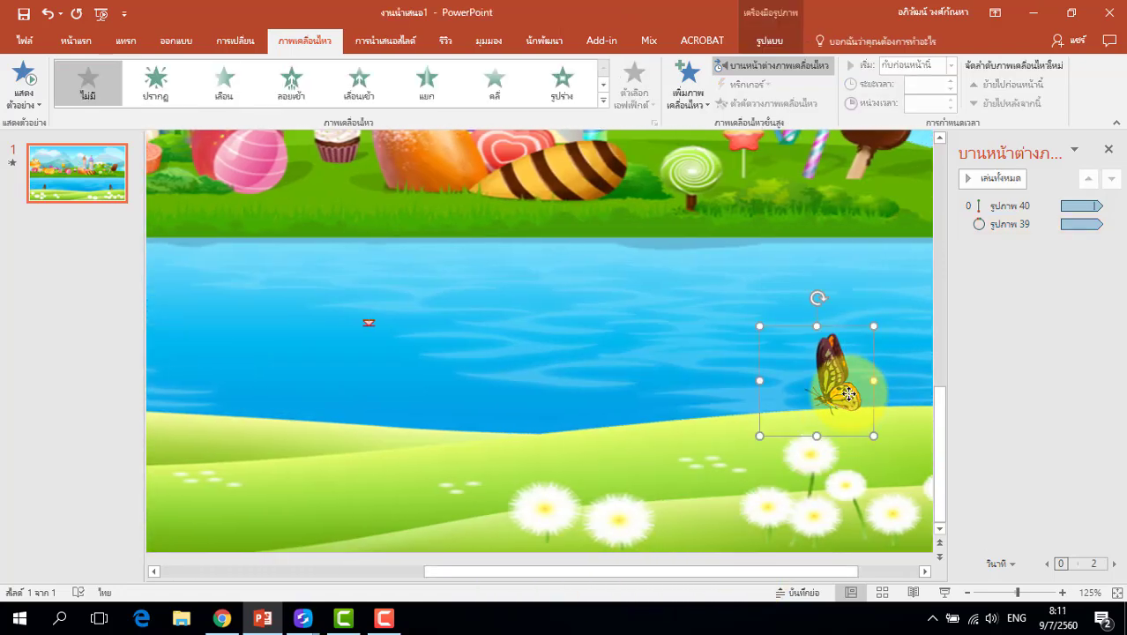
drag(805, 571, 869, 571)
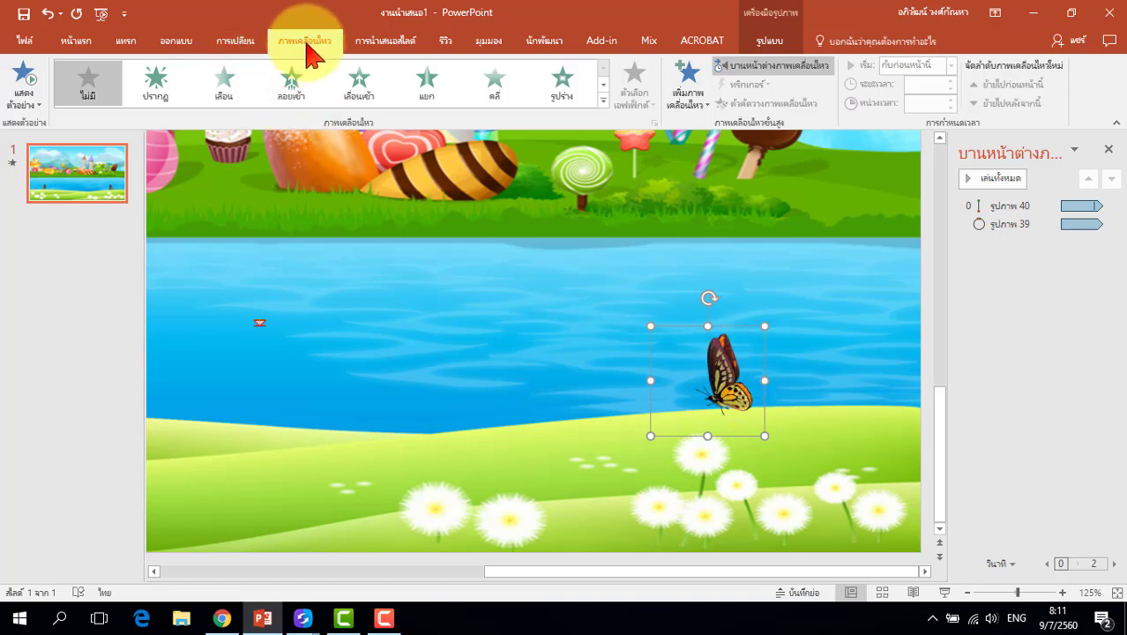
click(604, 103)
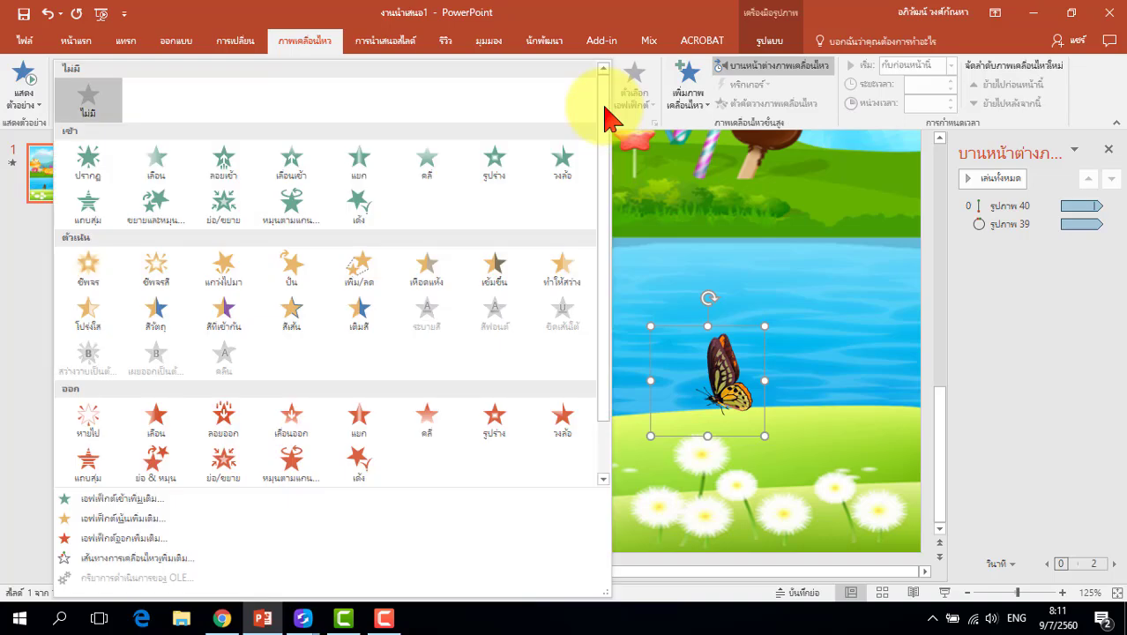
scroll(603, 141, down, 2)
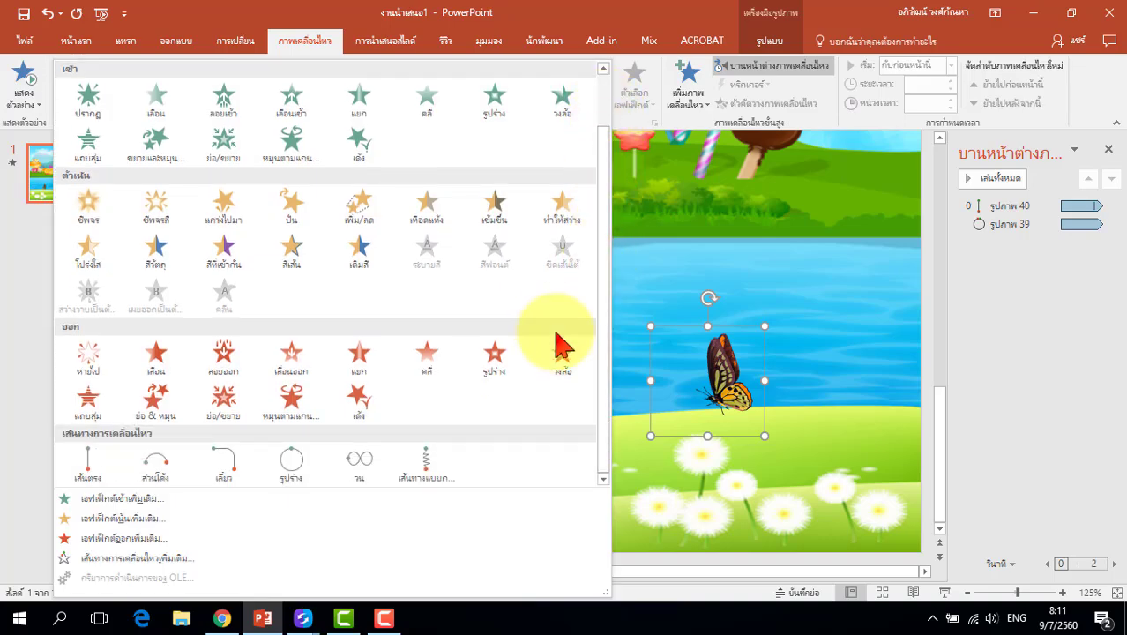
click(148, 562)
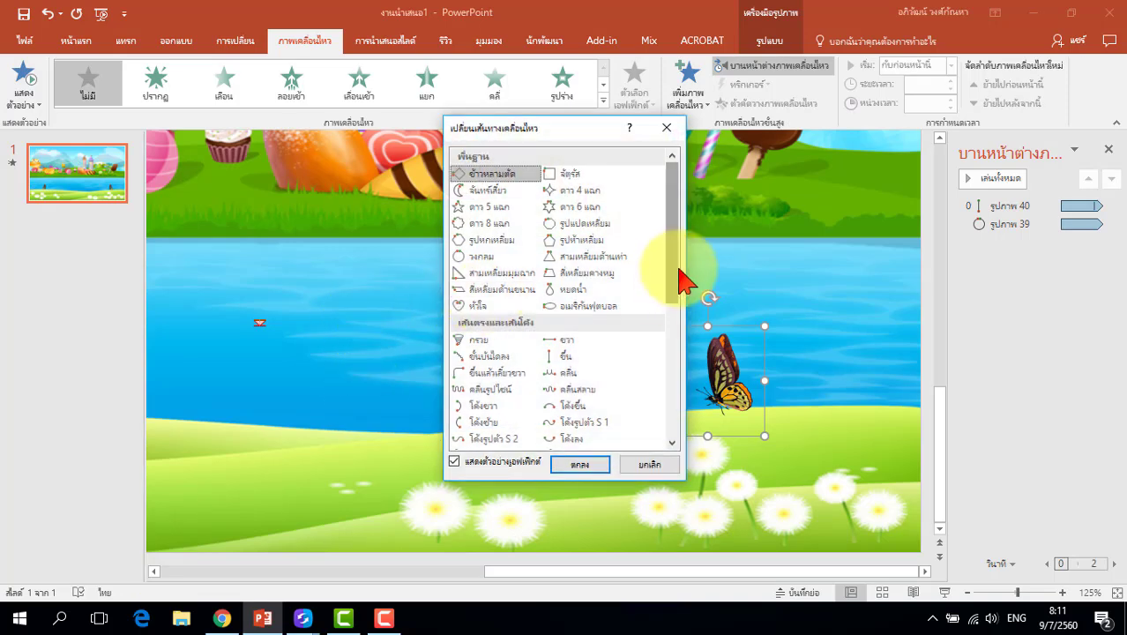
drag(673, 223, 676, 366)
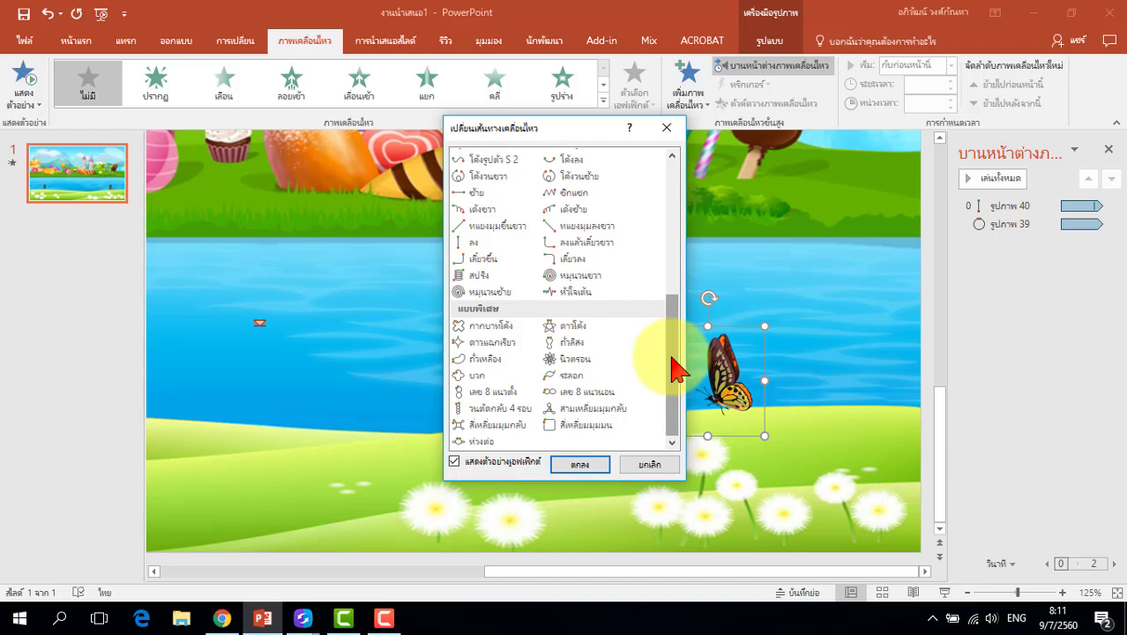
click(482, 344)
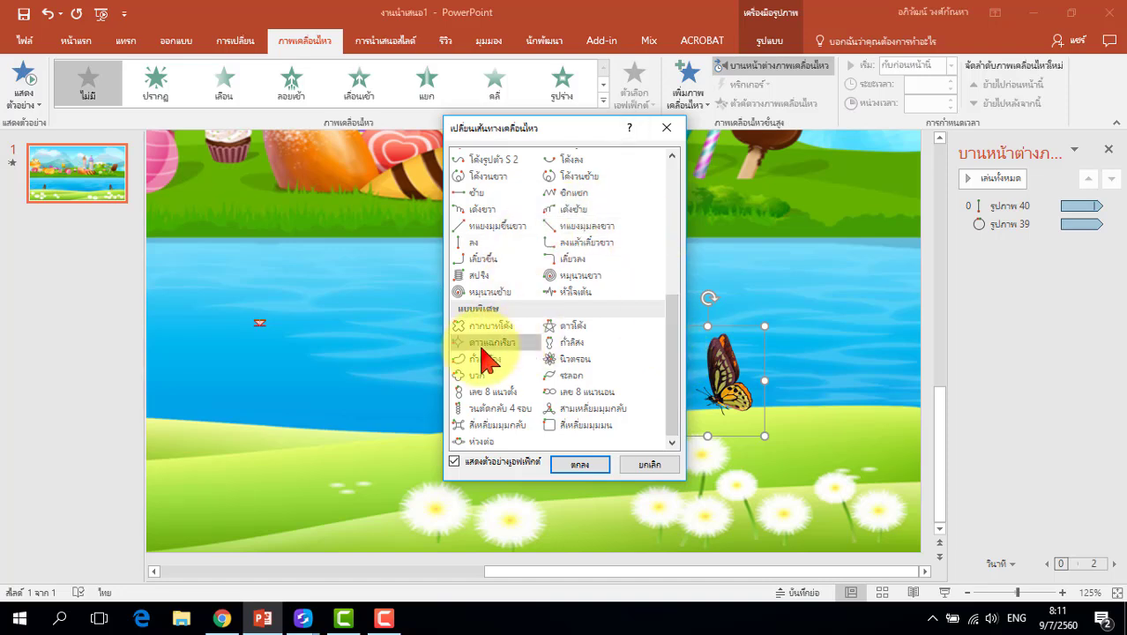
click(608, 392)
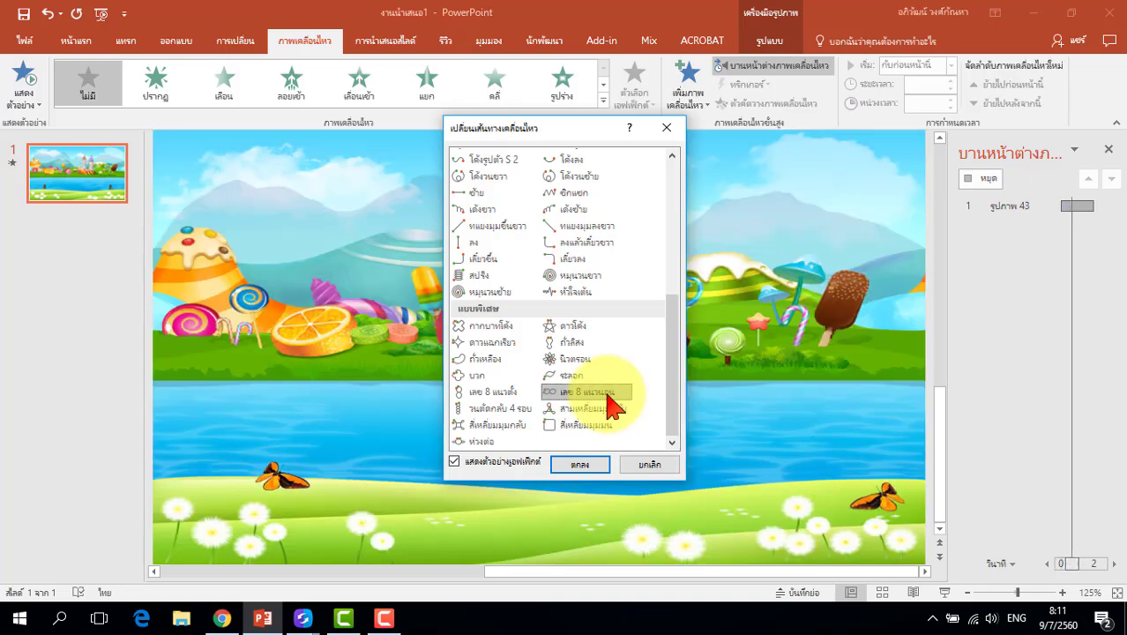
Confirm the Figure 8 Horizontal path and drag it down-left over the flowers.
click(579, 464)
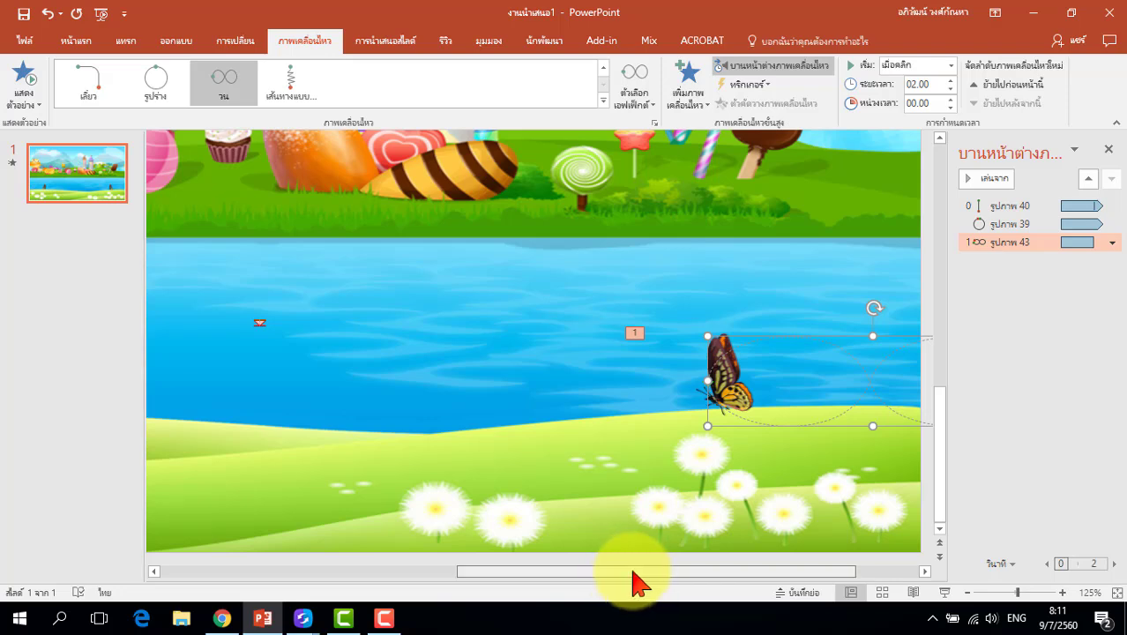
drag(779, 571, 843, 572)
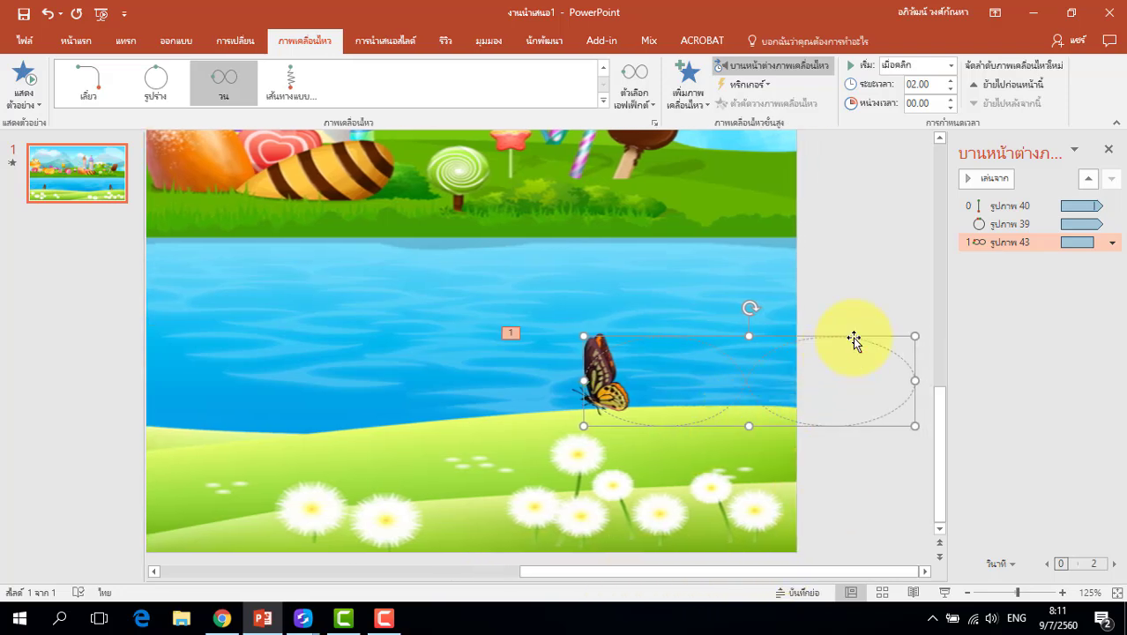
drag(854, 341, 614, 403)
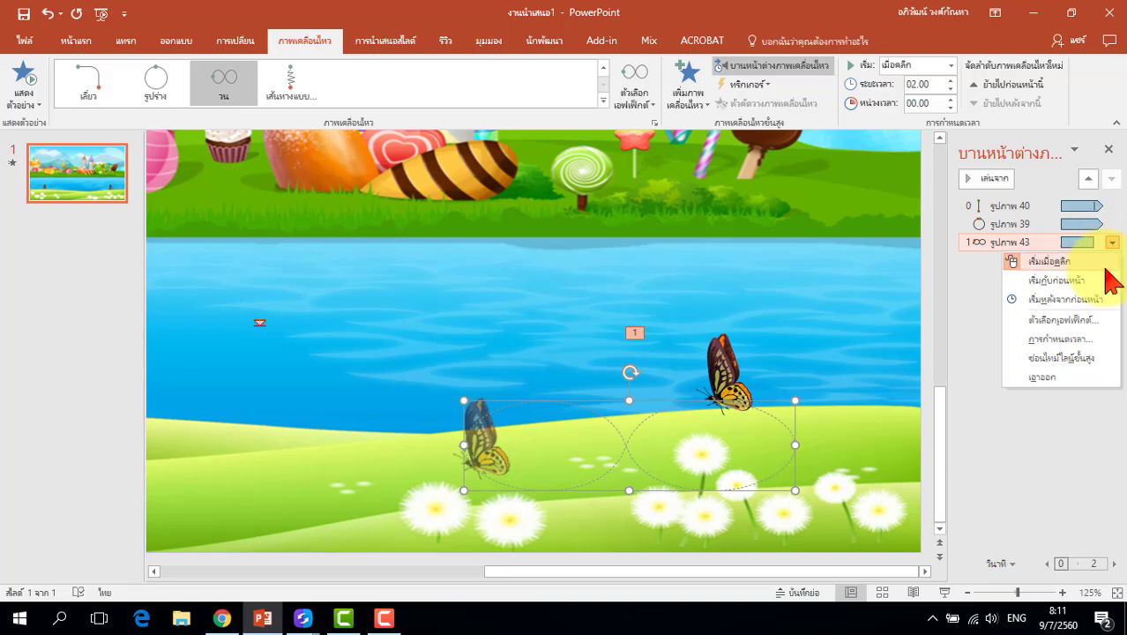
Set the figure-8 animation's duration to 15 seconds, then start the slide show.
click(1089, 320)
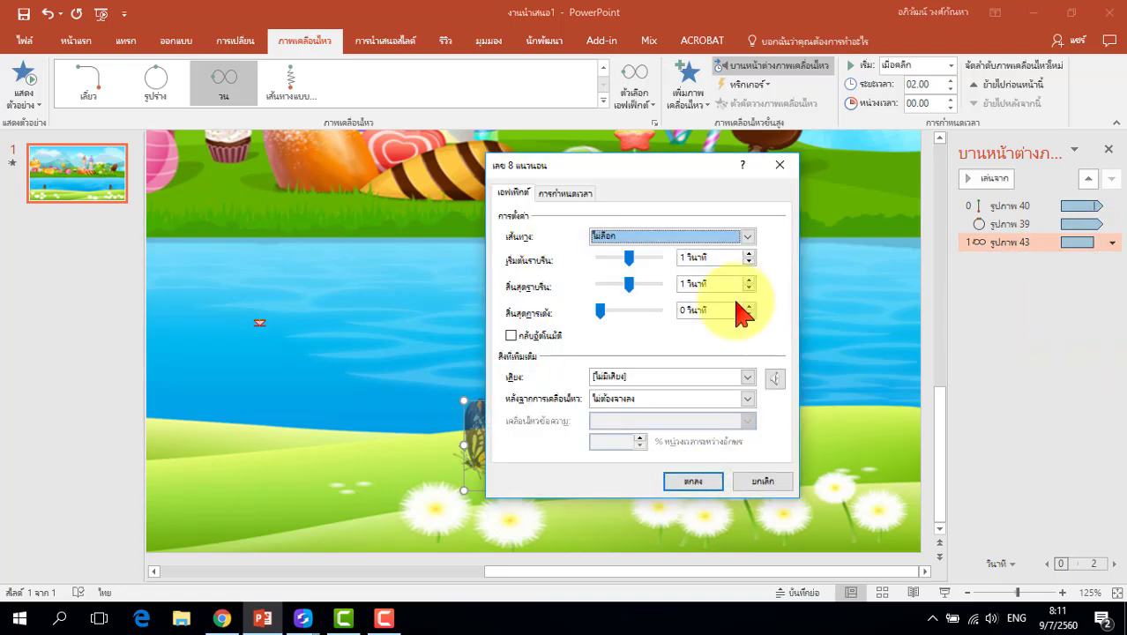
click(573, 194)
text(15 วินาที)
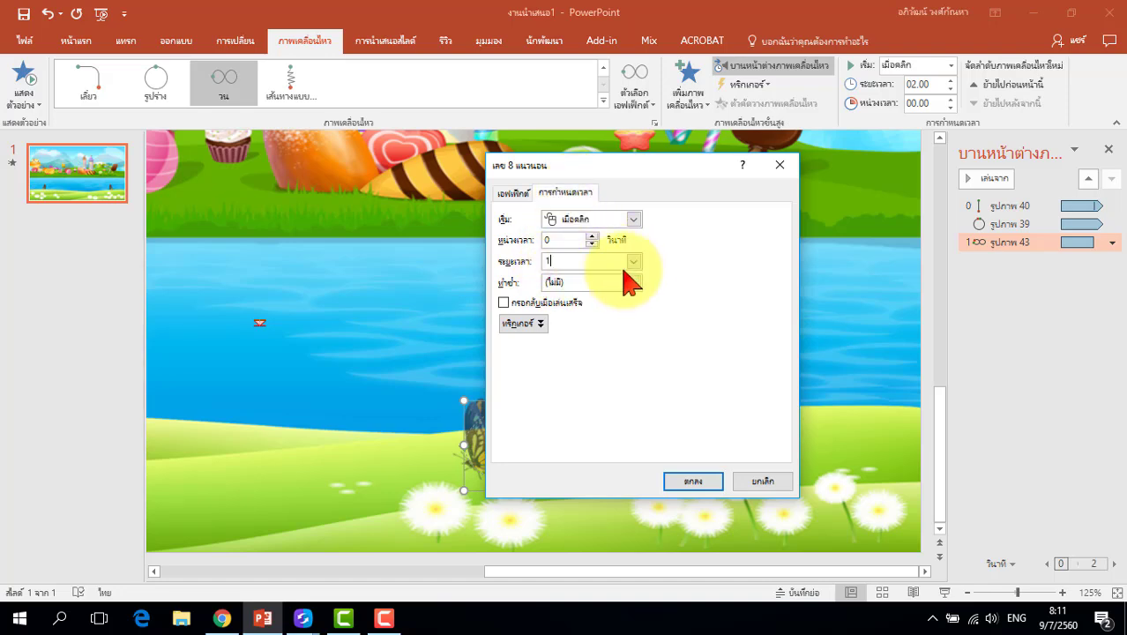
click(695, 483)
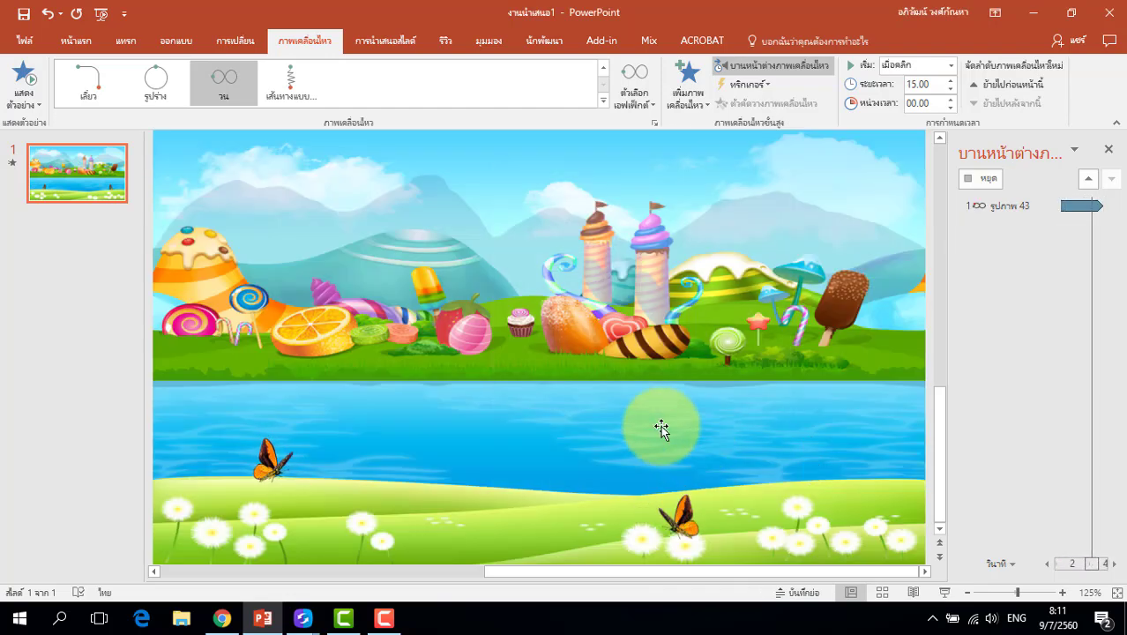
click(943, 592)
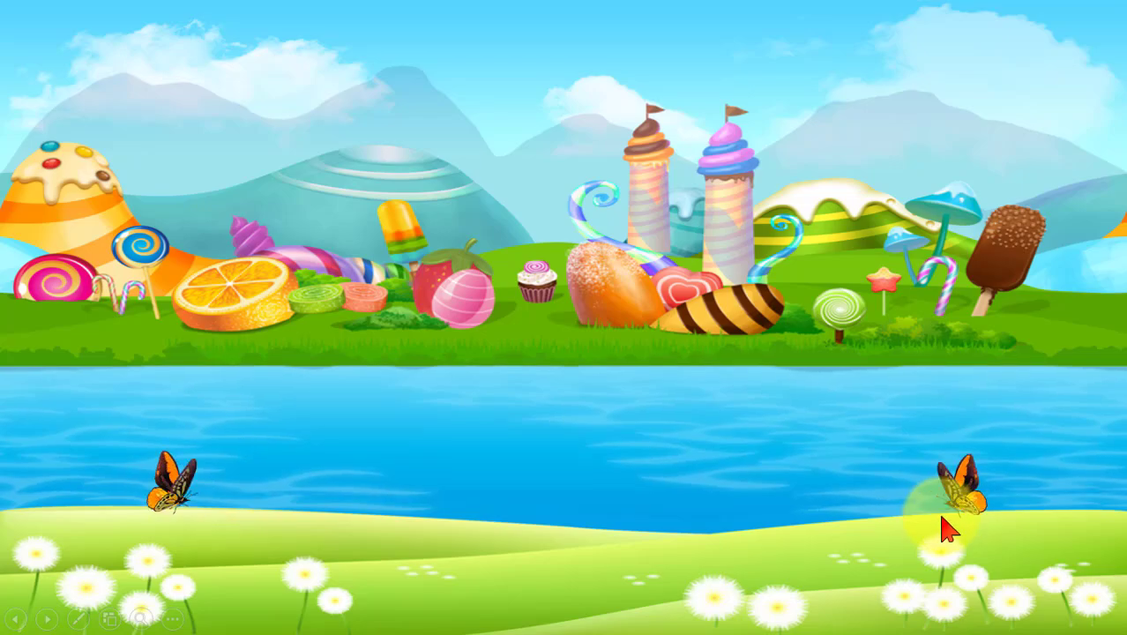
Leave the show, set the figure-8 animation to With Previous, and review each Animation Pane item.
key(Escape)
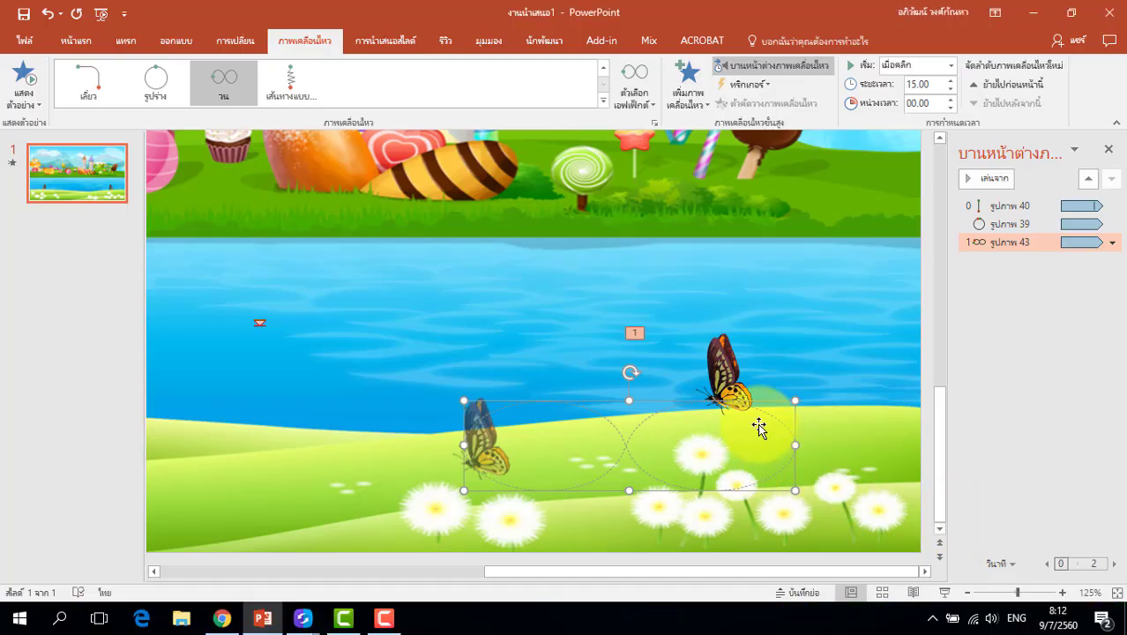
click(730, 369)
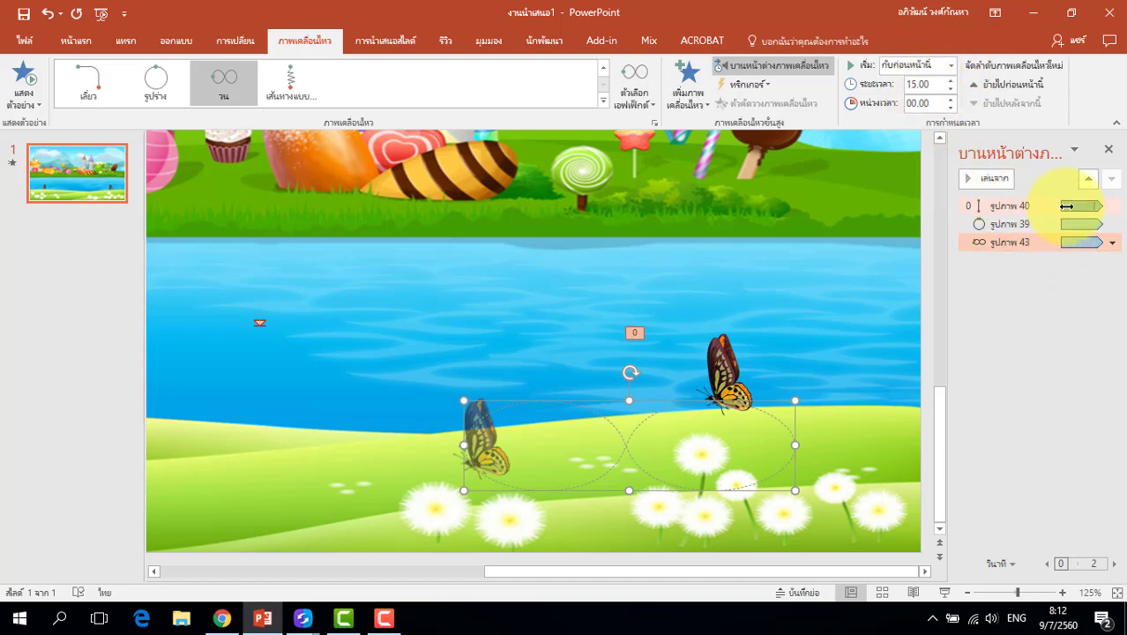
click(1017, 205)
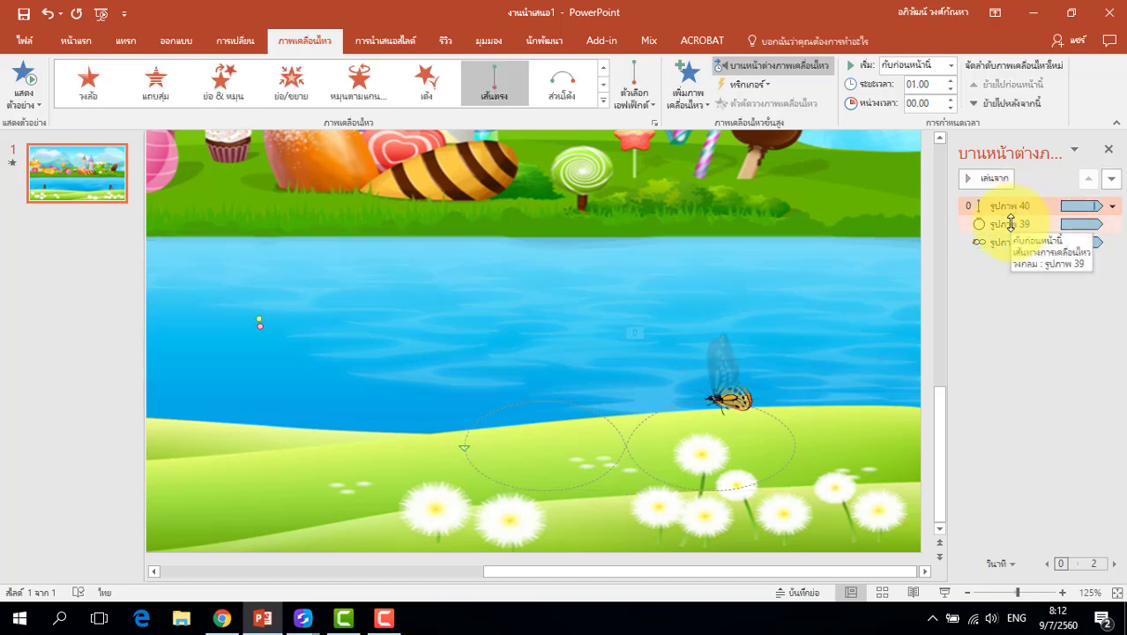
click(1011, 223)
click(1008, 242)
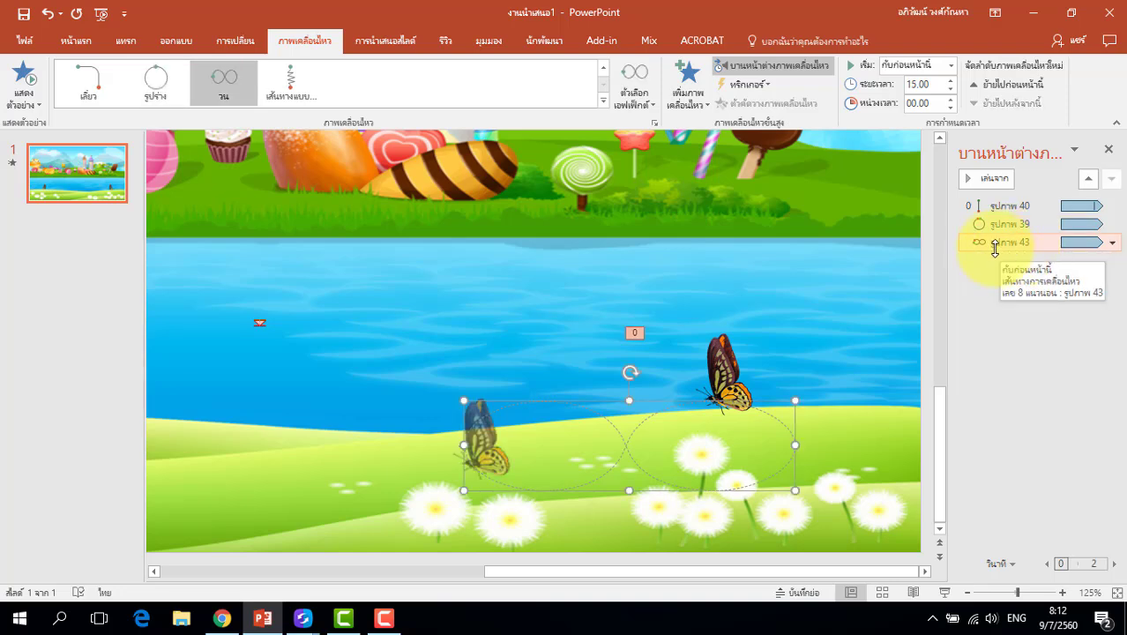
Play the slide show from the status bar to watch both butterflies fly.
click(943, 592)
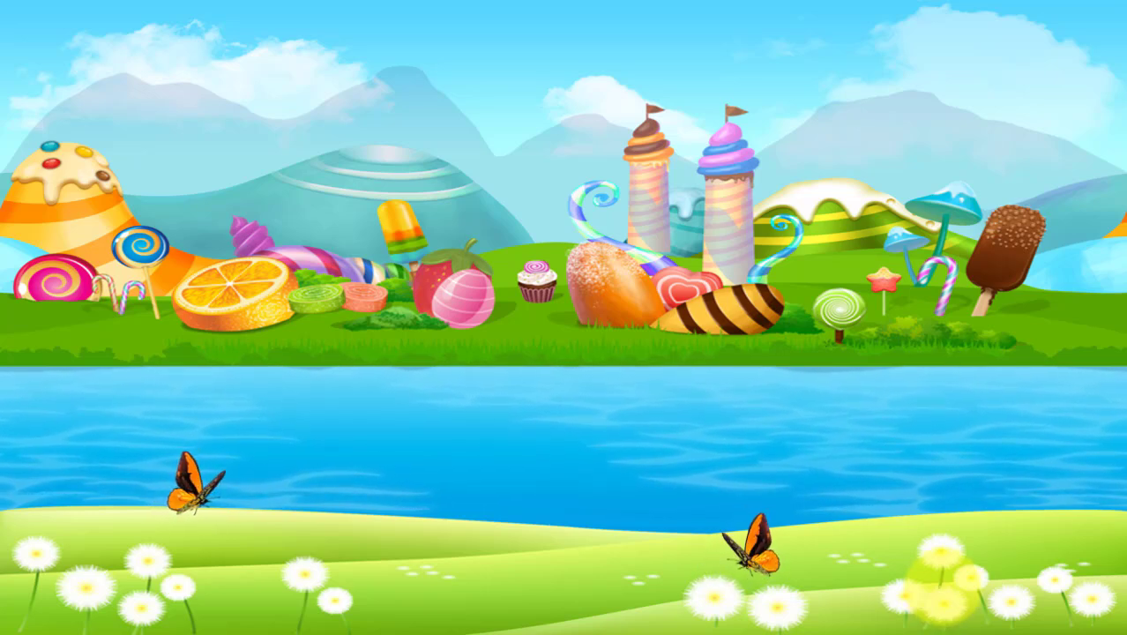